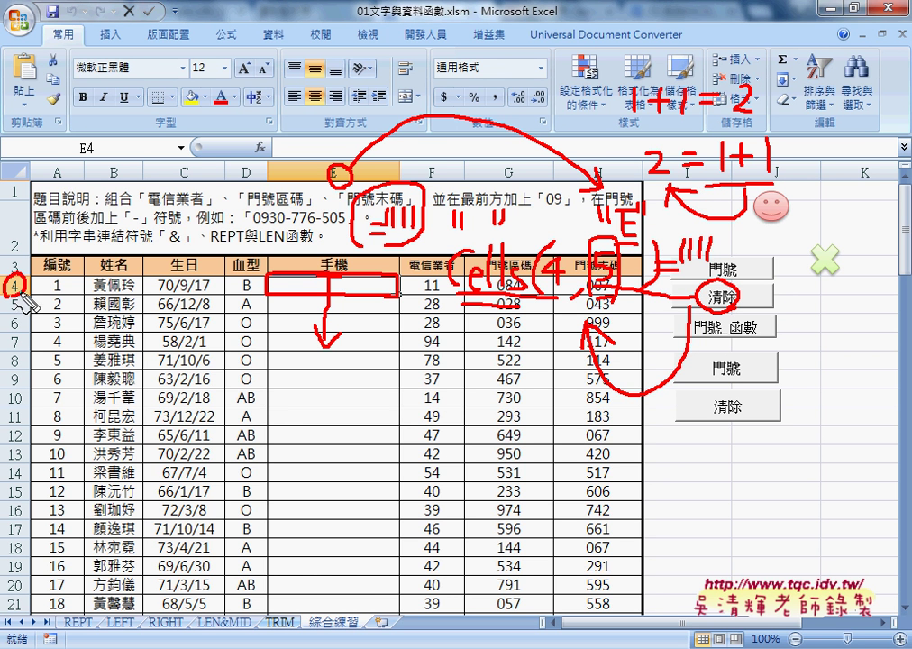
# Step: Ink an arrow down rows 4–7 and write 'for' on the 手機 column E
pyautogui.moveTo(15, 298); pyautogui.dragTo(40, 342)
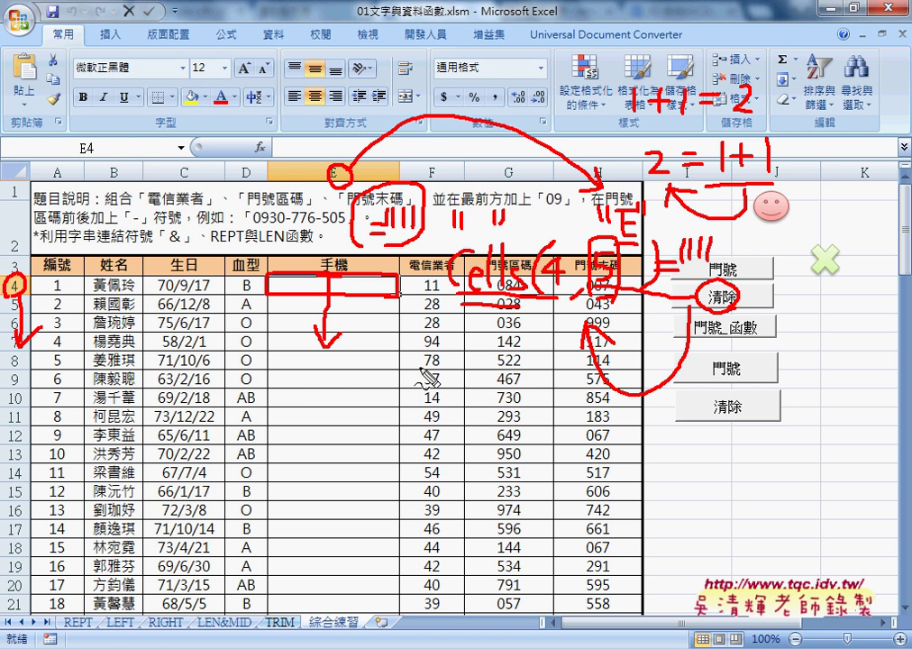
pyautogui.moveTo(310, 389)
pyautogui.mouseDown()
pyautogui.moveTo(302, 416)
pyautogui.moveTo(313, 400)
pyautogui.moveTo(331, 414)
pyautogui.moveTo(323, 402)
pyautogui.moveTo(346, 403)
pyautogui.mouseUp()
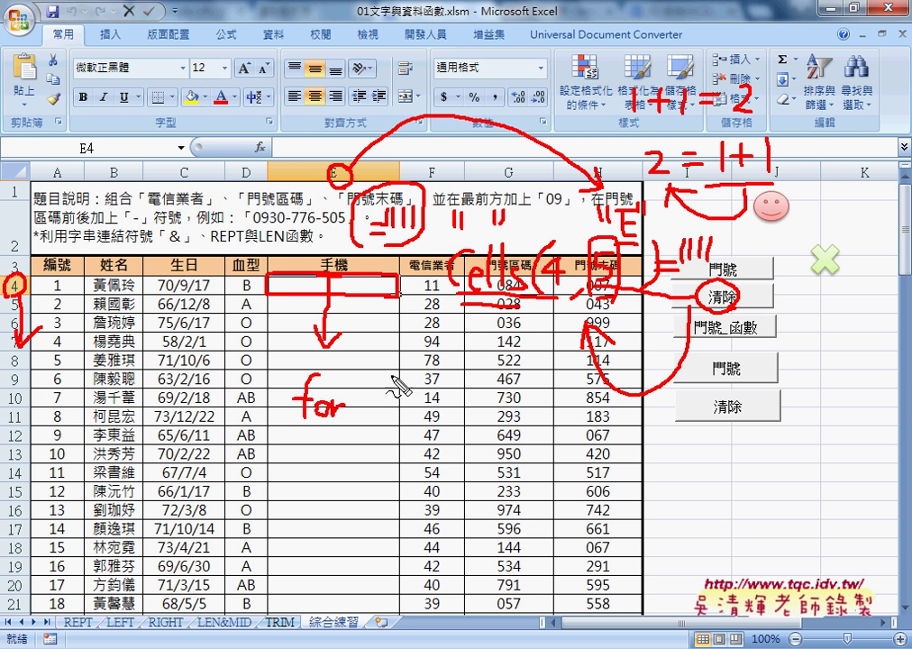
# Step: Extend the ink sketch to 'for i = 4 to 103' with 'Next' below it
pyautogui.moveTo(383, 374)
pyautogui.mouseDown()
pyautogui.moveTo(388, 422)
pyautogui.moveTo(436, 394)
pyautogui.mouseUp()
pyautogui.moveTo(423, 408); pyautogui.dragTo(433, 411)
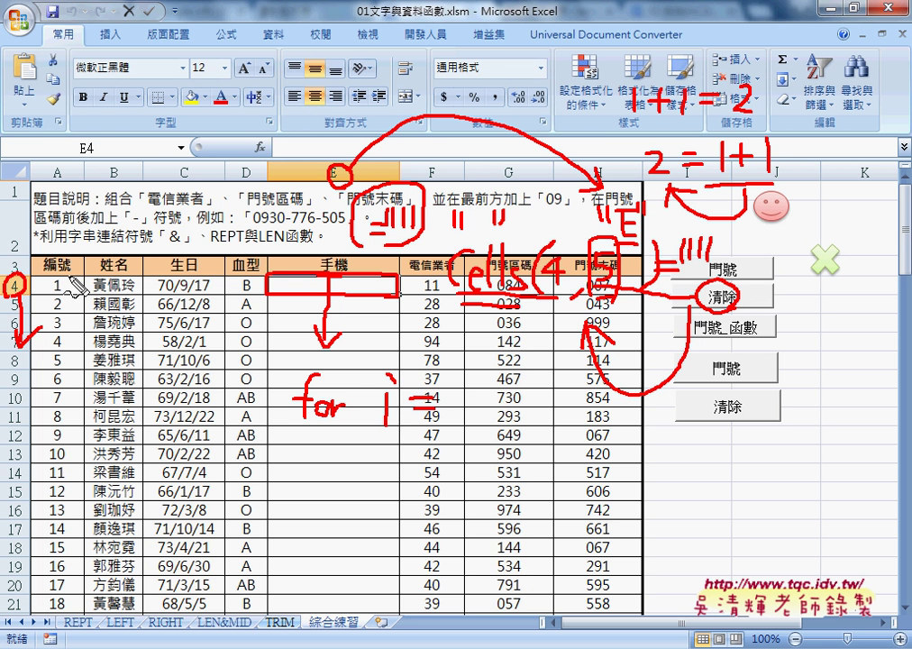
pyautogui.moveTo(482, 382)
pyautogui.mouseDown()
pyautogui.moveTo(438, 413)
pyautogui.moveTo(504, 410)
pyautogui.moveTo(482, 423)
pyautogui.moveTo(546, 404)
pyautogui.mouseUp()
pyautogui.moveTo(535, 389)
pyautogui.mouseDown()
pyautogui.moveTo(550, 424)
pyautogui.moveTo(555, 401)
pyautogui.moveTo(596, 418)
pyautogui.moveTo(646, 415)
pyautogui.mouseUp()
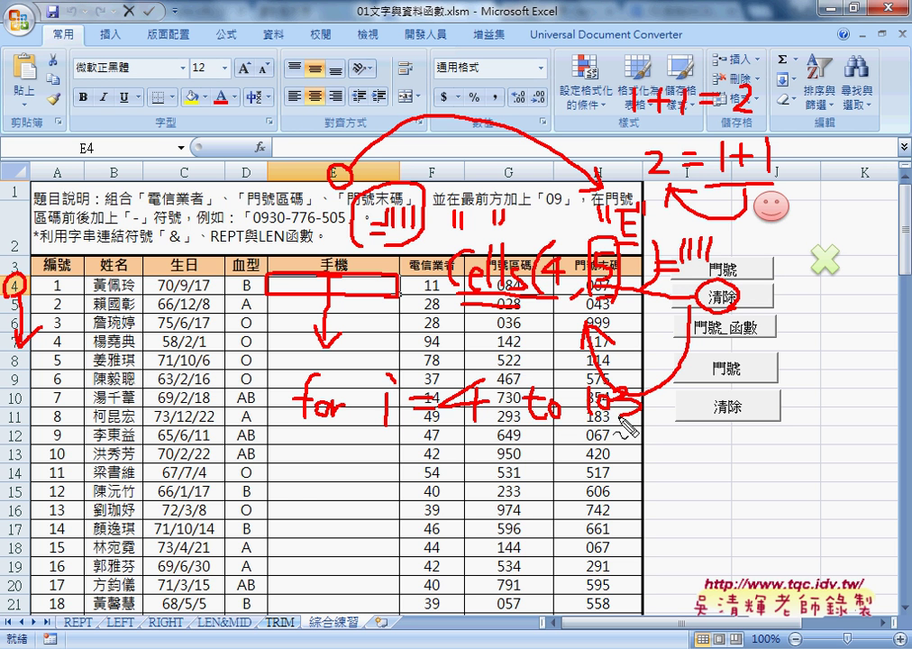
pyautogui.moveTo(305, 481)
pyautogui.mouseDown()
pyautogui.moveTo(306, 504)
pyautogui.moveTo(330, 484)
pyautogui.moveTo(346, 502)
pyautogui.moveTo(388, 498)
pyautogui.mouseUp()
pyautogui.moveTo(374, 487); pyautogui.dragTo(396, 486)
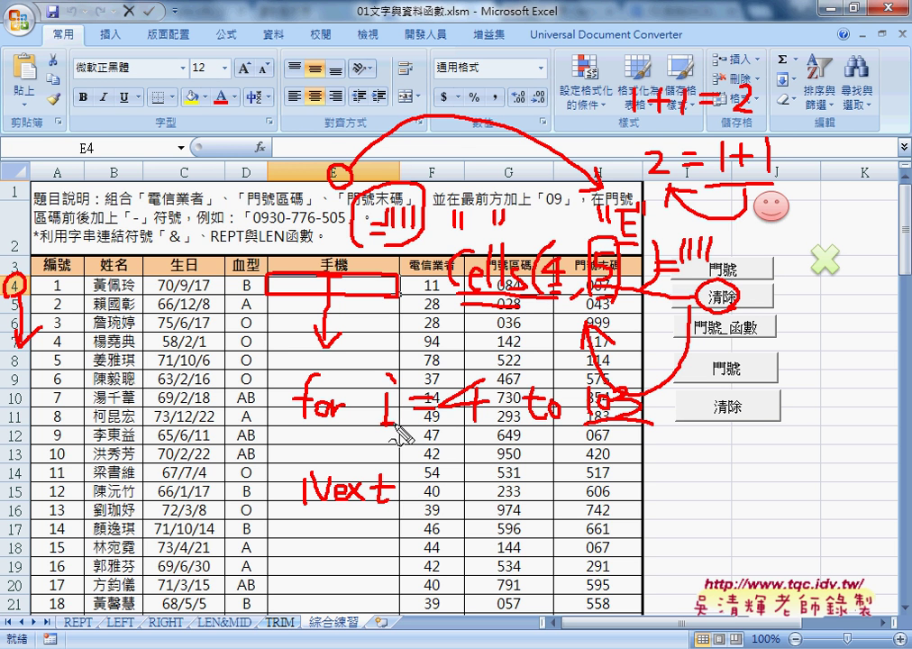
# Step: Mark i as the row in the Cells sketch, then wipe all ink off the sheet
pyautogui.moveTo(561, 223); pyautogui.dragTo(562, 242)
pyautogui.click(560, 216)
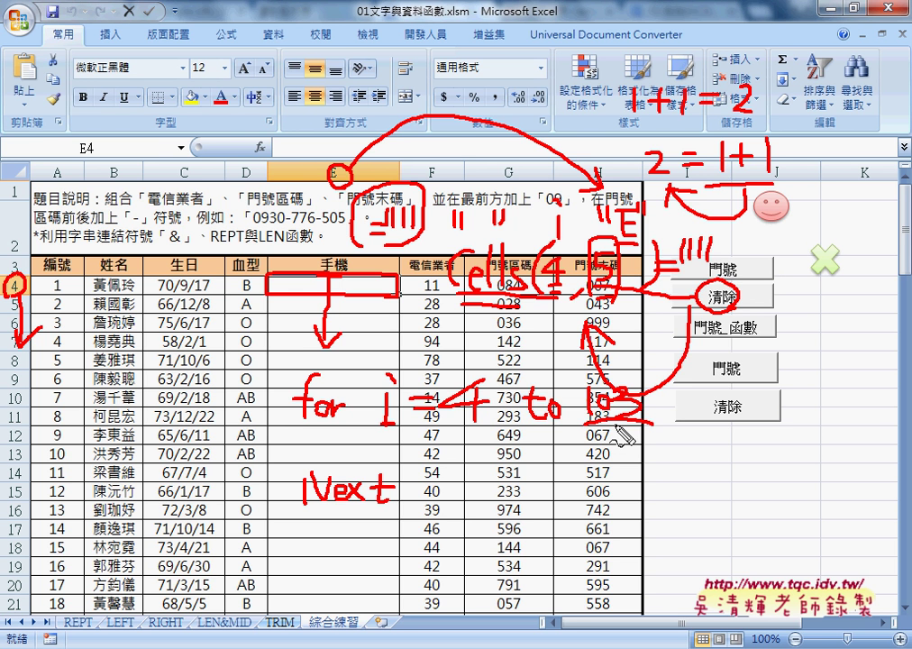
pyautogui.press('Escape')
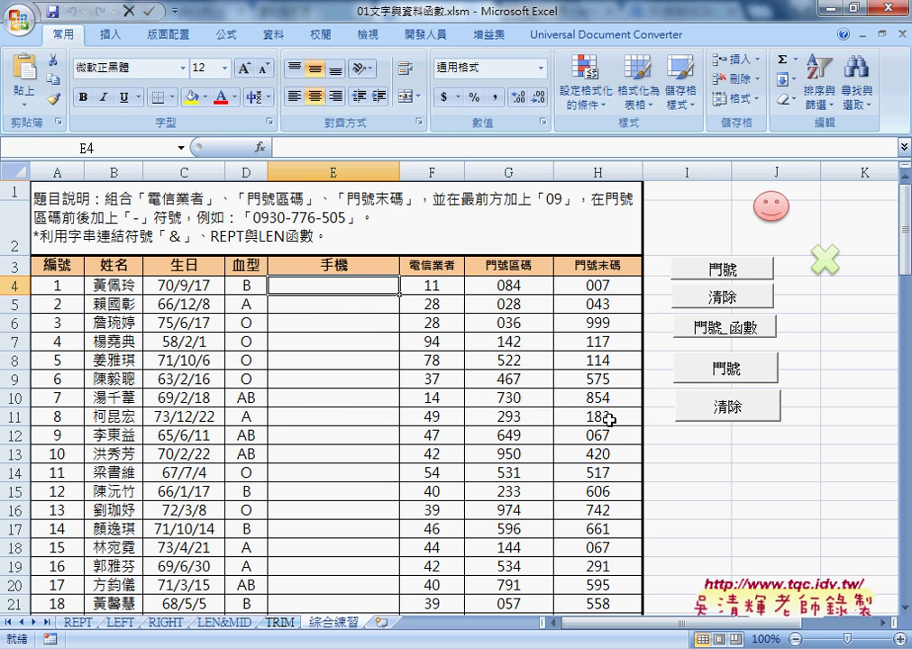
# Step: Copy the Public Sub 清除() loop code from the browser notes, then go back to Excel
pyautogui.hotkey('alt', 'Tab')
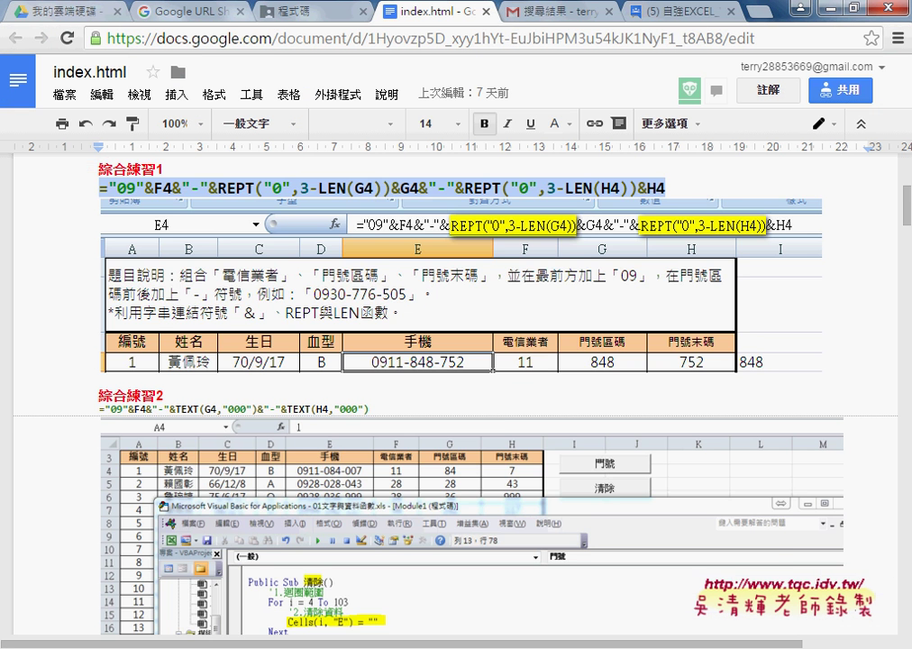
pyautogui.scroll(-5, 367, 472)
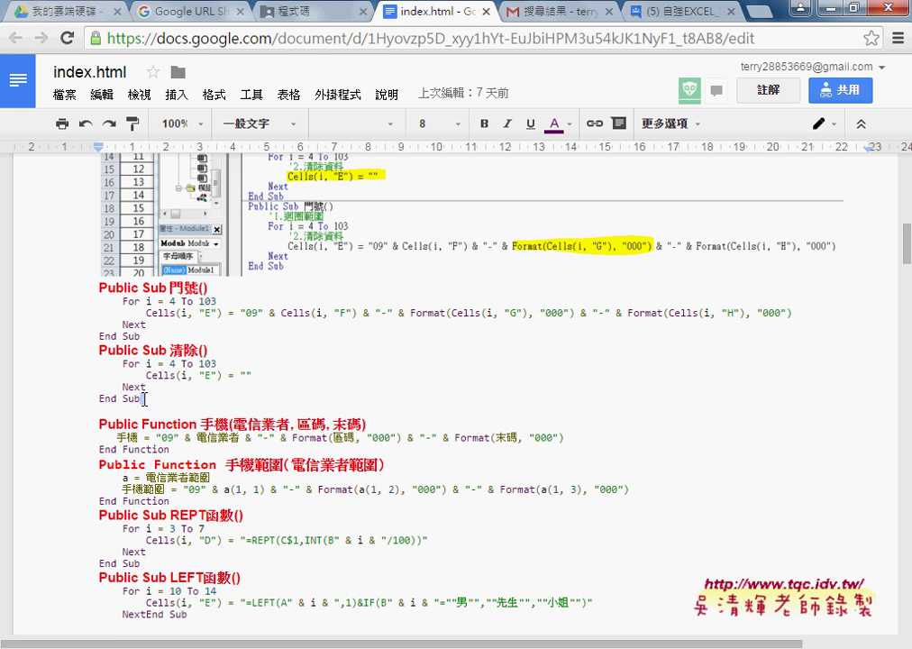
pyautogui.moveTo(140, 399); pyautogui.dragTo(94, 345)
pyautogui.moveTo(141, 399); pyautogui.dragTo(94, 352)
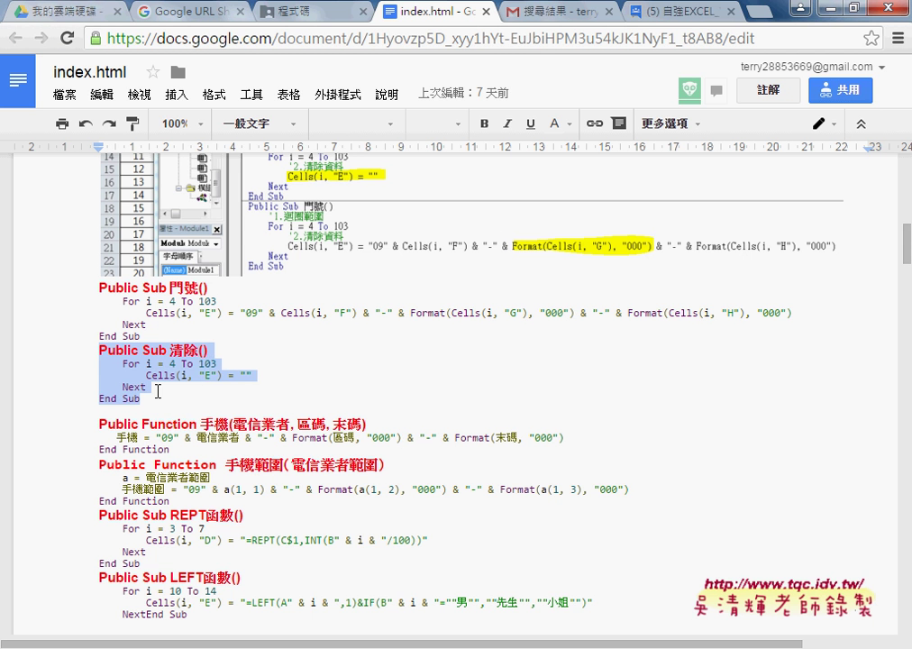
pyautogui.rightClick(150, 306)
pyautogui.click(194, 358)
pyautogui.hotkey('alt', 'Tab')
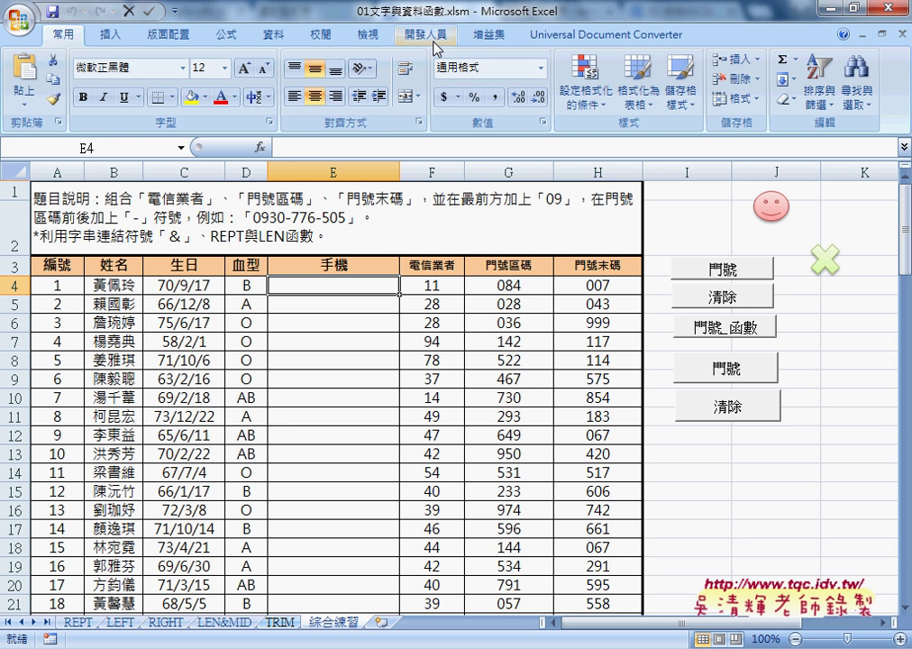
# Step: Open the Visual Basic editor from the Developer tab and enlarge its window
pyautogui.click(437, 50)
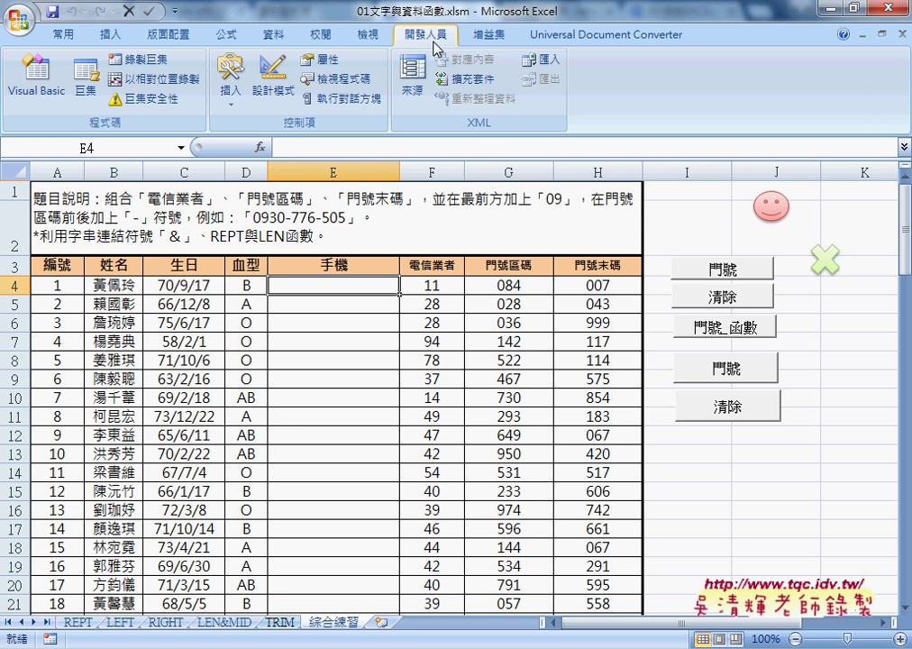
pyautogui.click(41, 88)
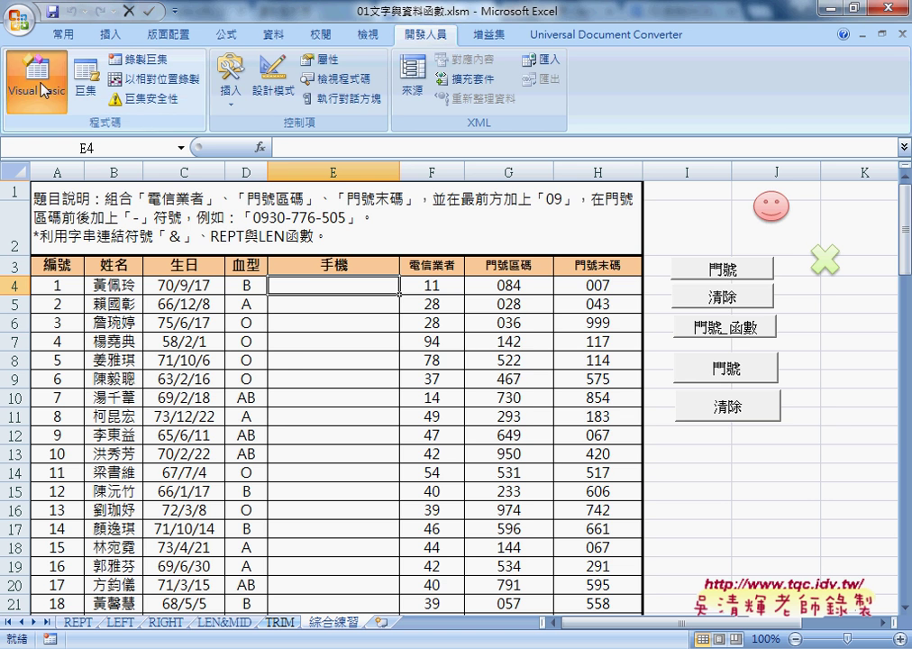
pyautogui.moveTo(541, 91); pyautogui.dragTo(182, 49)
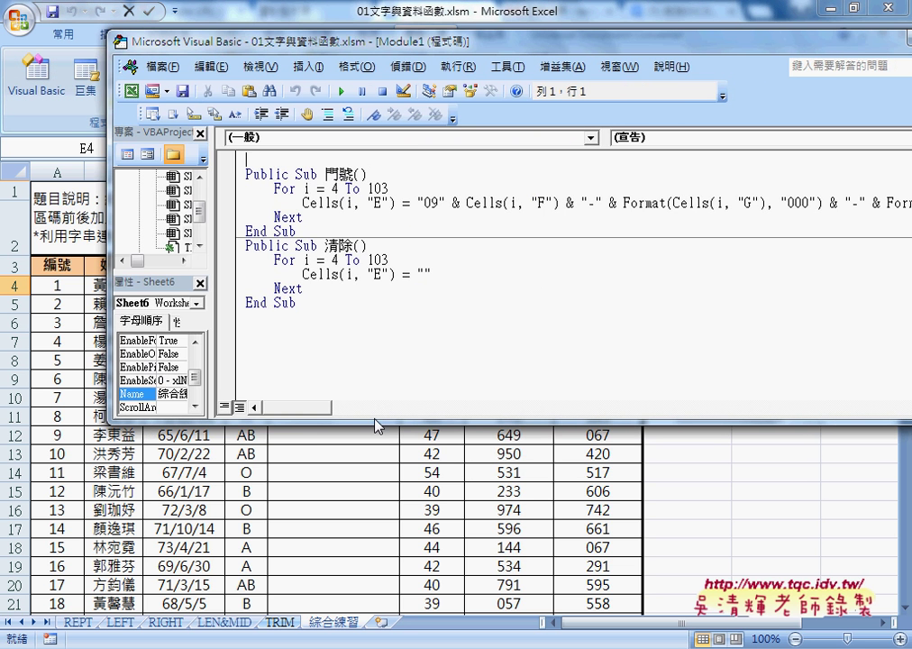
pyautogui.moveTo(376, 422); pyautogui.dragTo(371, 443)
# Step: Replace the old 清除 procedure in Module1 with the pasted loop clearing column E rows 4–103
pyautogui.moveTo(245, 322); pyautogui.dragTo(242, 245)
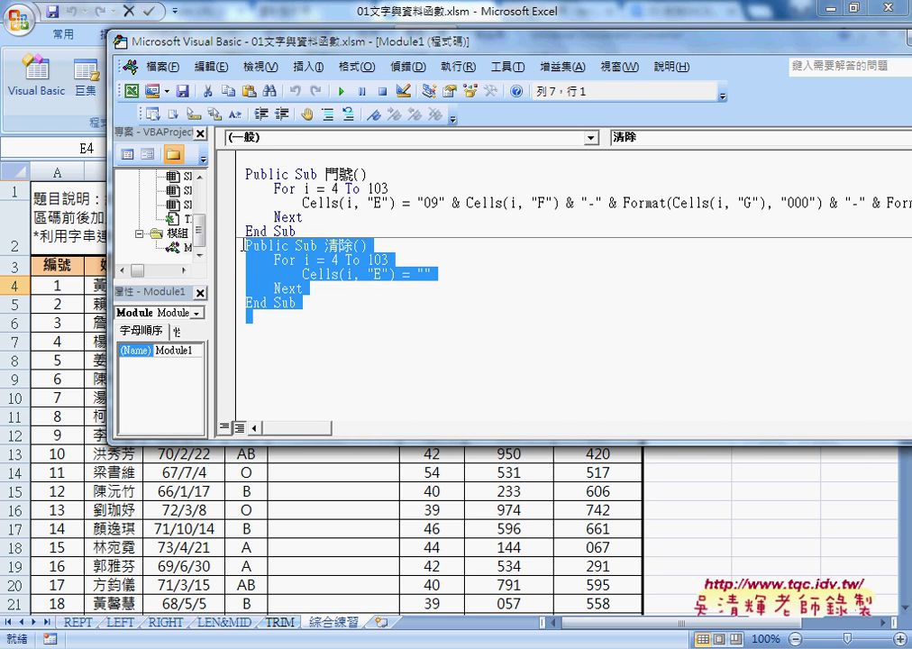
pyautogui.press('Delete')
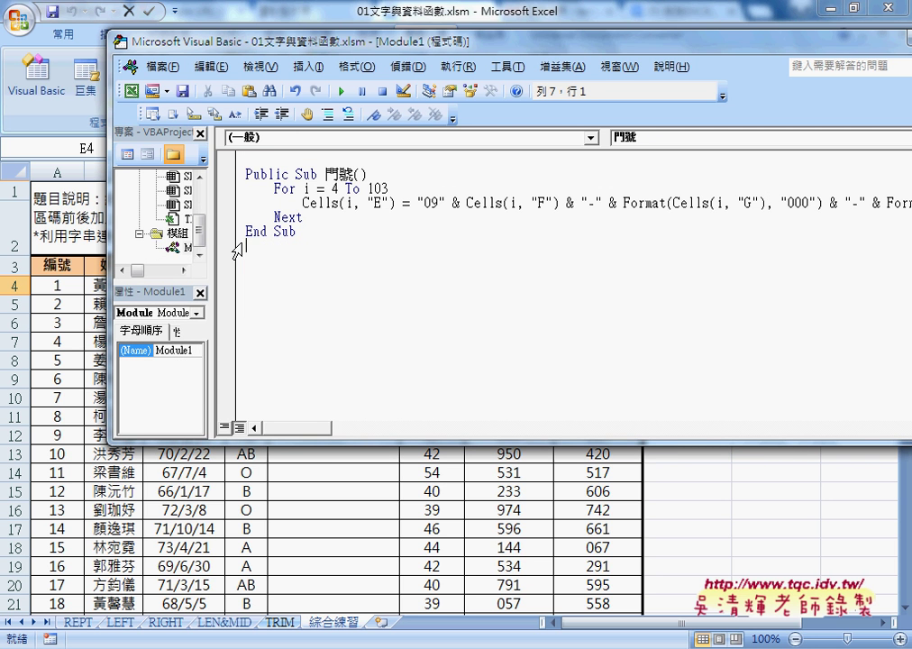
pyautogui.rightClick(246, 259)
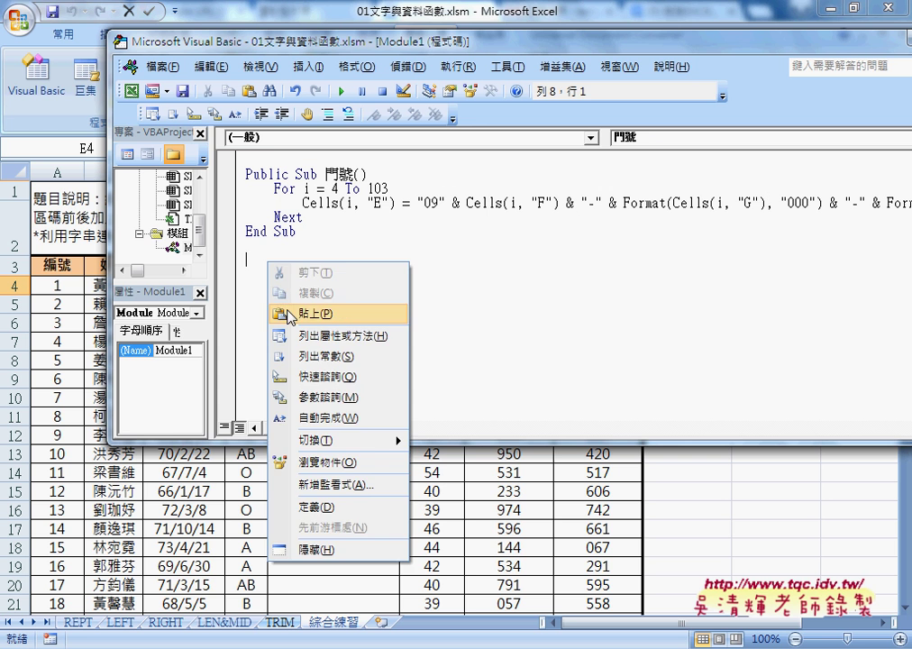
pyautogui.click(287, 310)
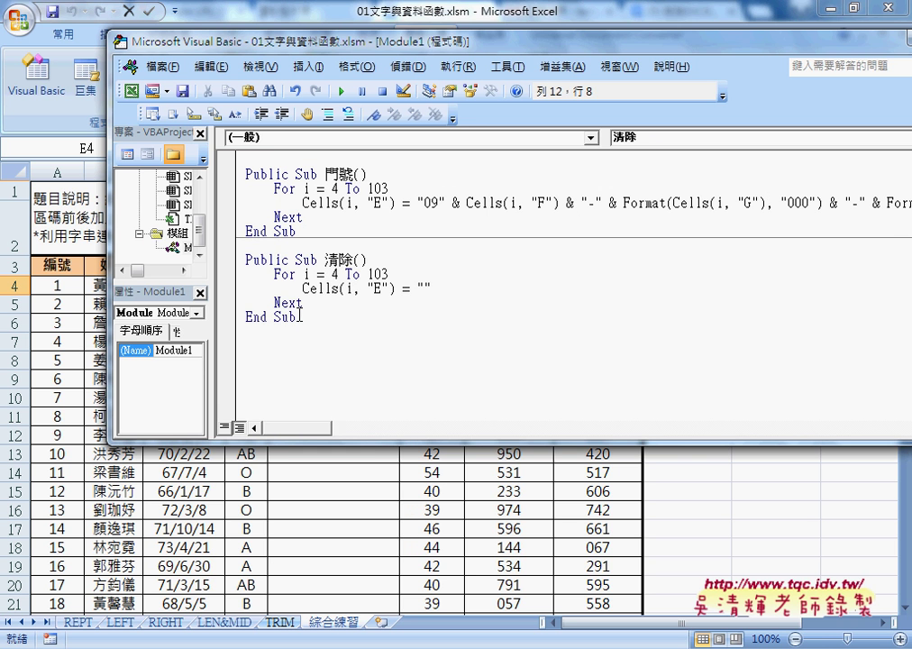
pyautogui.moveTo(297, 317); pyautogui.dragTo(245, 260)
pyautogui.click(335, 234)
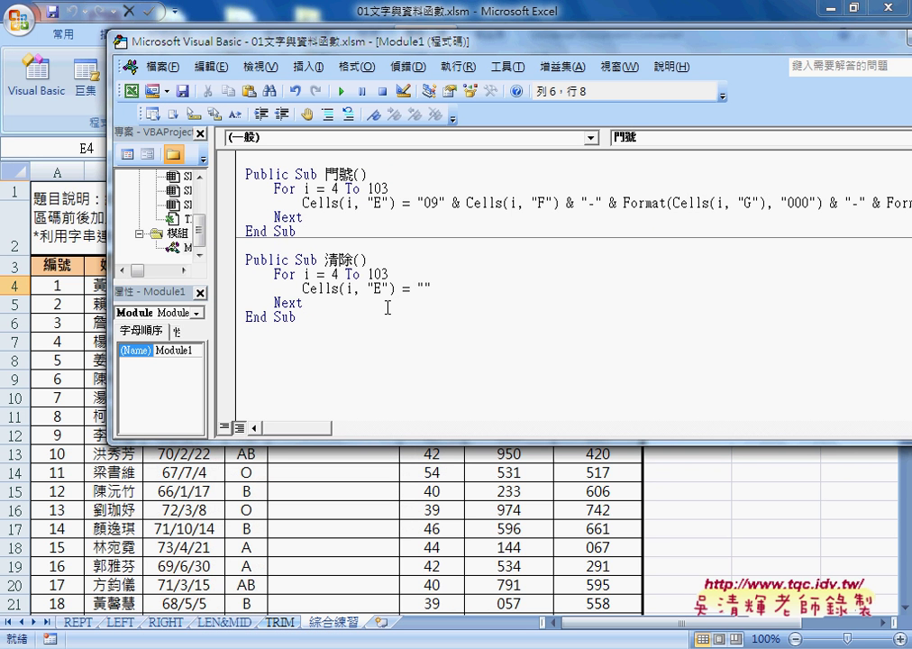
# Step: Reposition and widen the VBA editor so the 門號 and 清除 loops are fully visible
pyautogui.click(311, 303)
pyautogui.moveTo(299, 38); pyautogui.dragTo(155, 32)
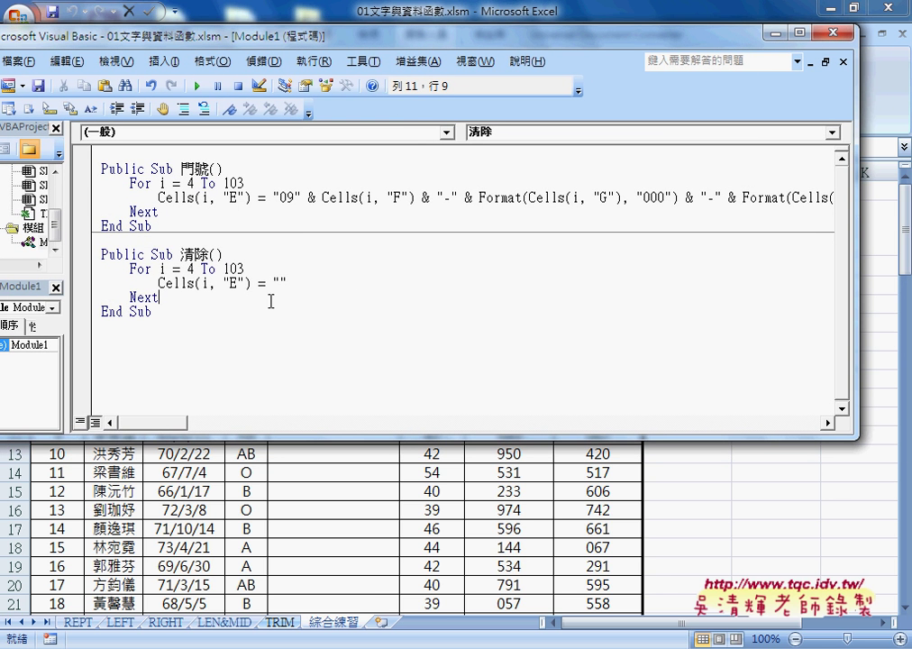
pyautogui.moveTo(251, 308); pyautogui.dragTo(97, 239)
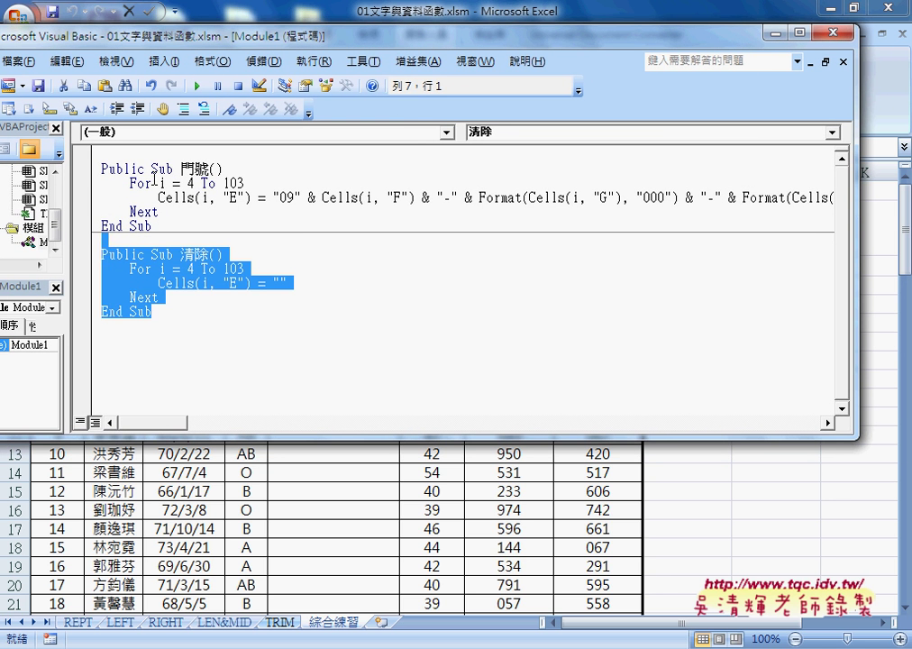
pyautogui.moveTo(276, 200); pyautogui.dragTo(831, 200)
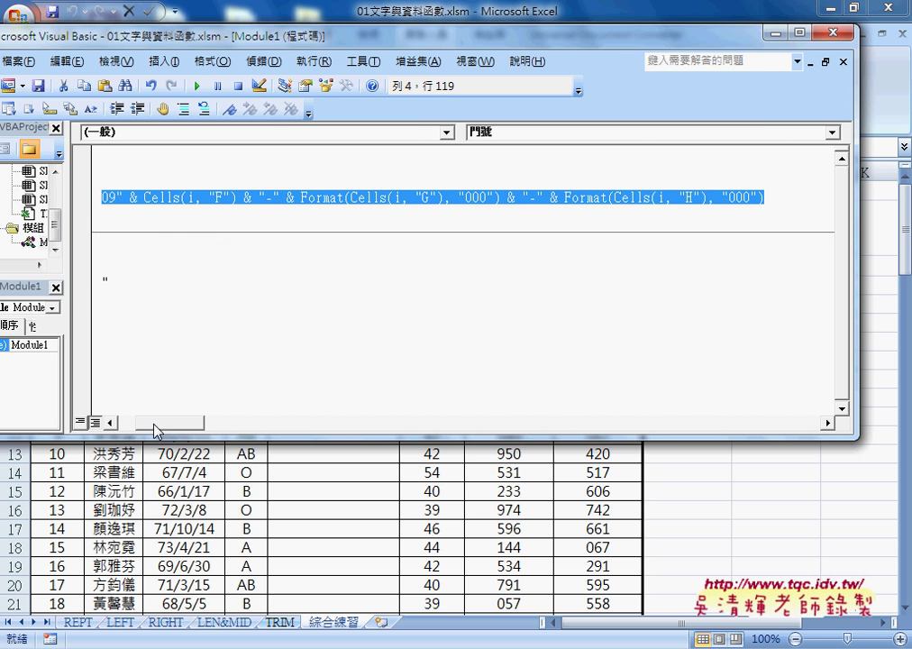
pyautogui.moveTo(158, 424); pyautogui.dragTo(108, 423)
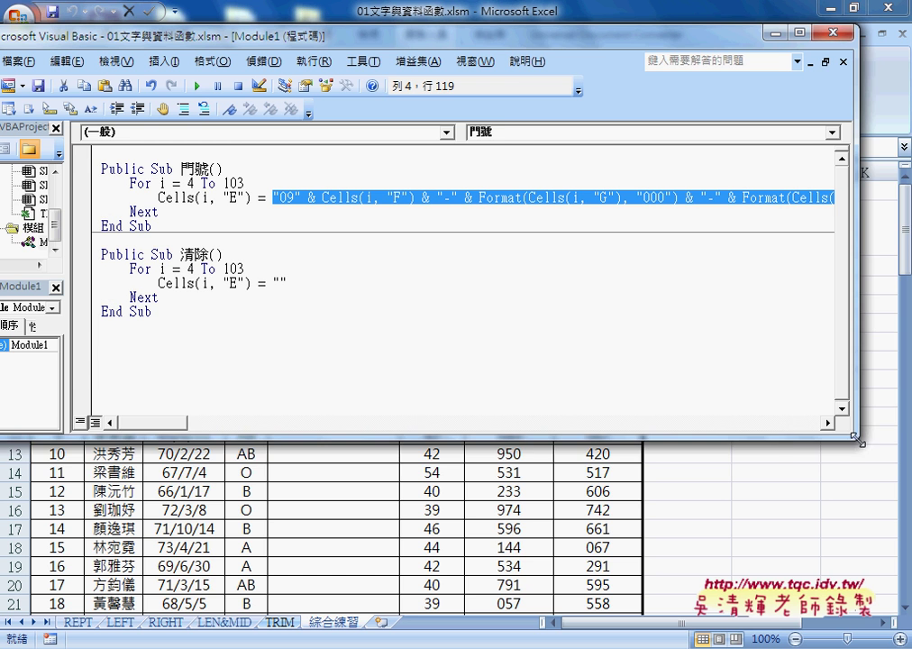
pyautogui.moveTo(851, 430)
pyautogui.mouseDown()
pyautogui.moveTo(882, 448)
pyautogui.moveTo(881, 432)
pyautogui.mouseUp()
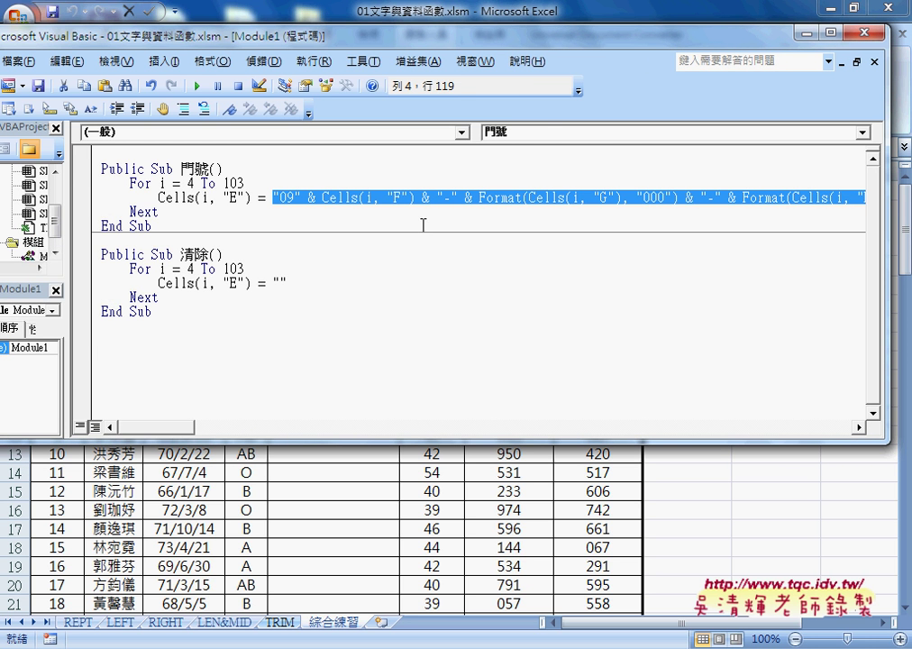
# Step: Assign the 門號 macro to the 門號 button on the worksheet
pyautogui.click(631, 18)
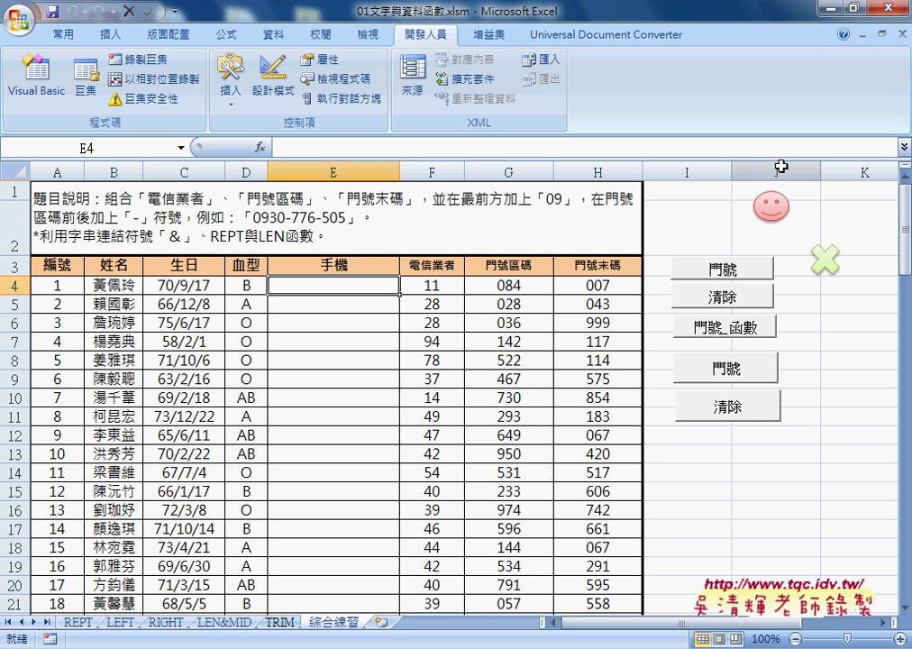
pyautogui.click(232, 85)
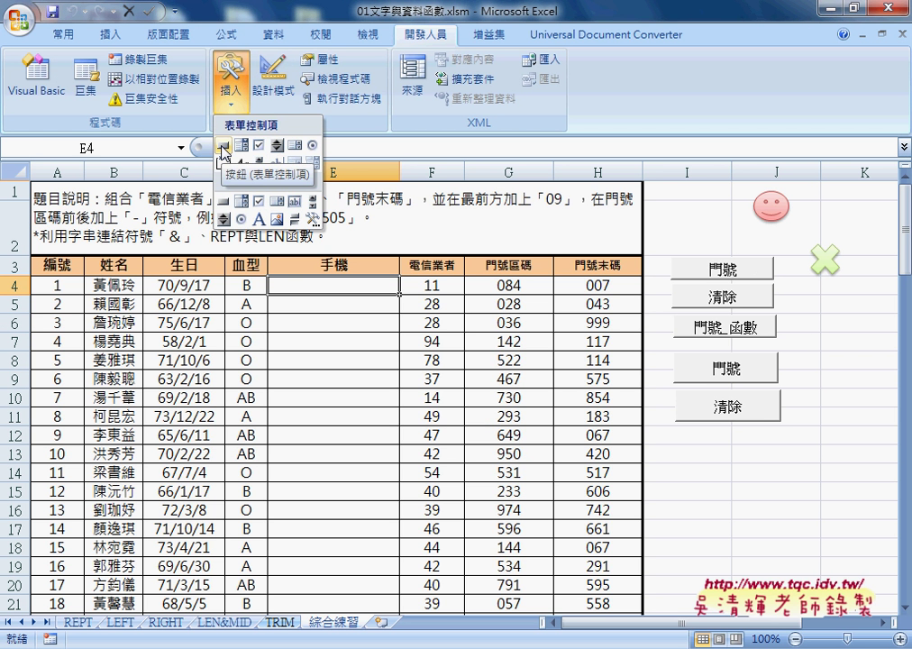
pyautogui.click(716, 271)
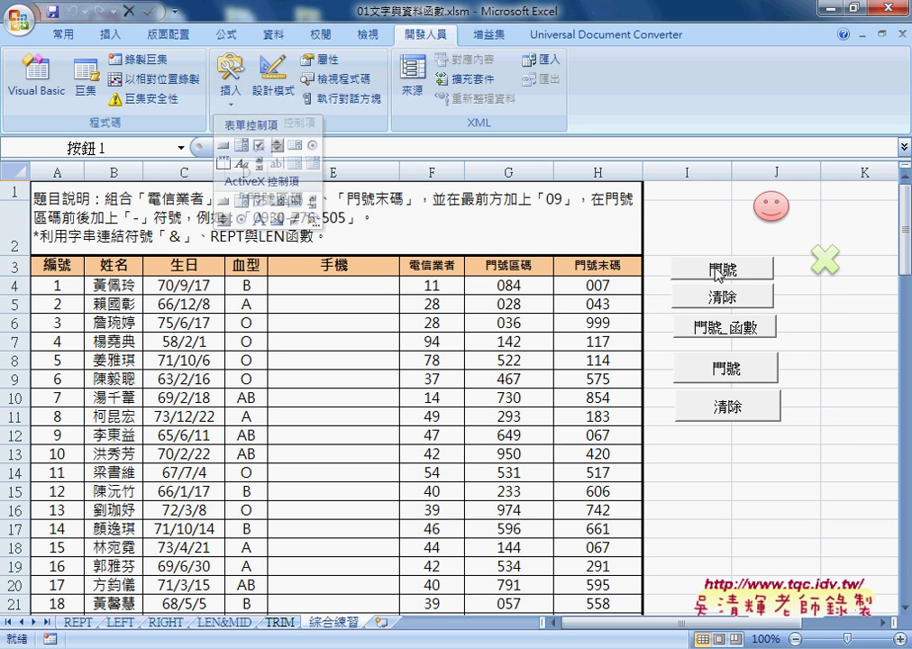
pyautogui.rightClick(716, 271)
pyautogui.click(774, 411)
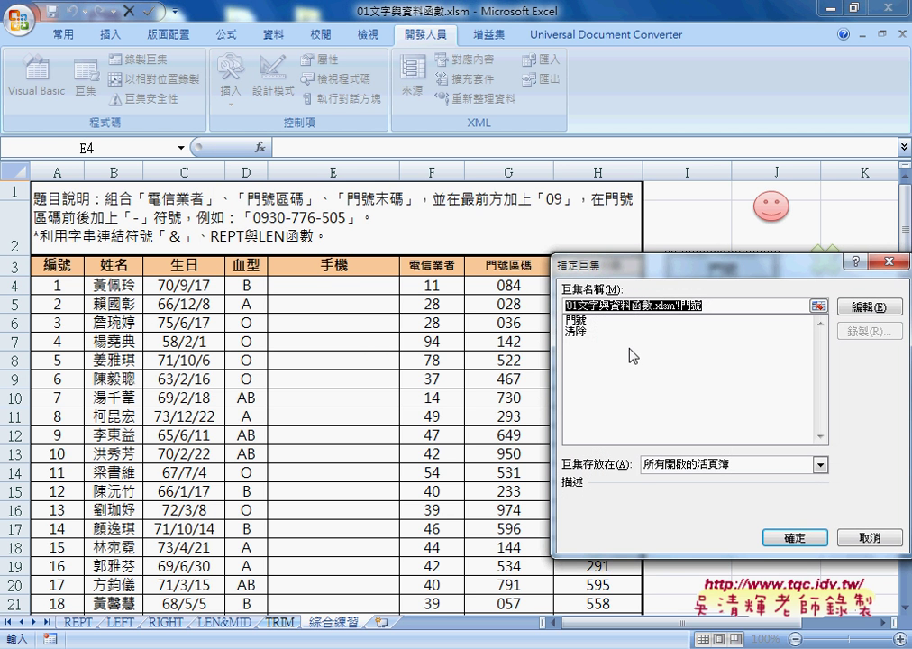
pyautogui.click(573, 321)
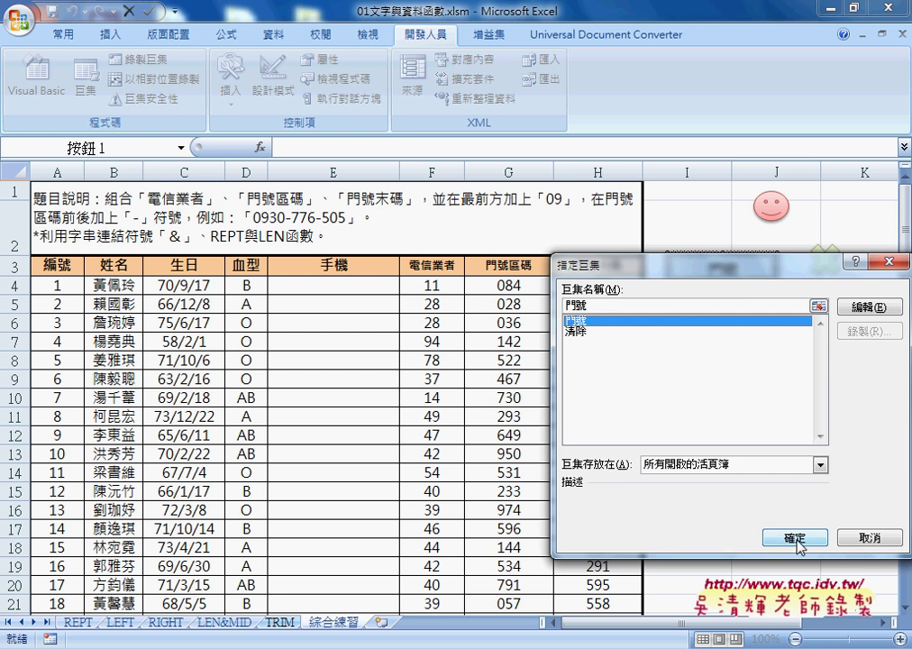
pyautogui.click(796, 539)
# Step: Assign the 清除 macro to the 清除 button
pyautogui.rightClick(729, 297)
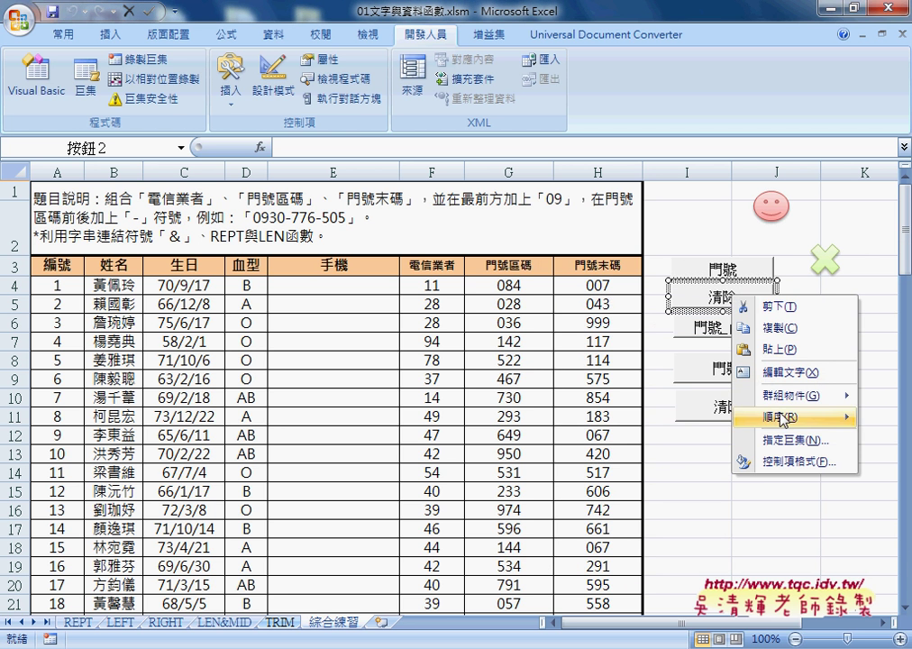
pyautogui.click(780, 440)
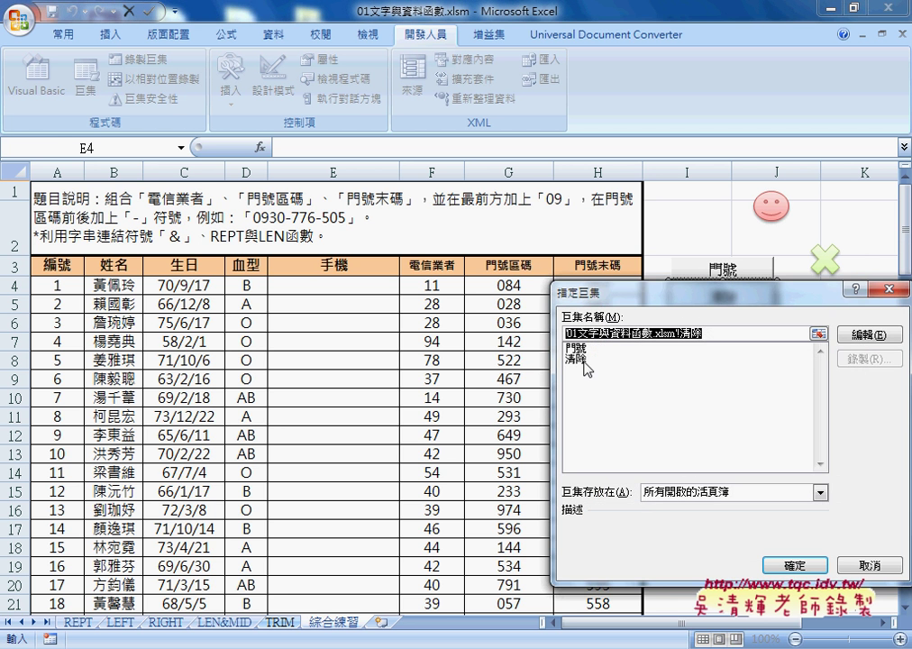
pyautogui.click(583, 360)
pyautogui.click(796, 564)
pyautogui.click(806, 502)
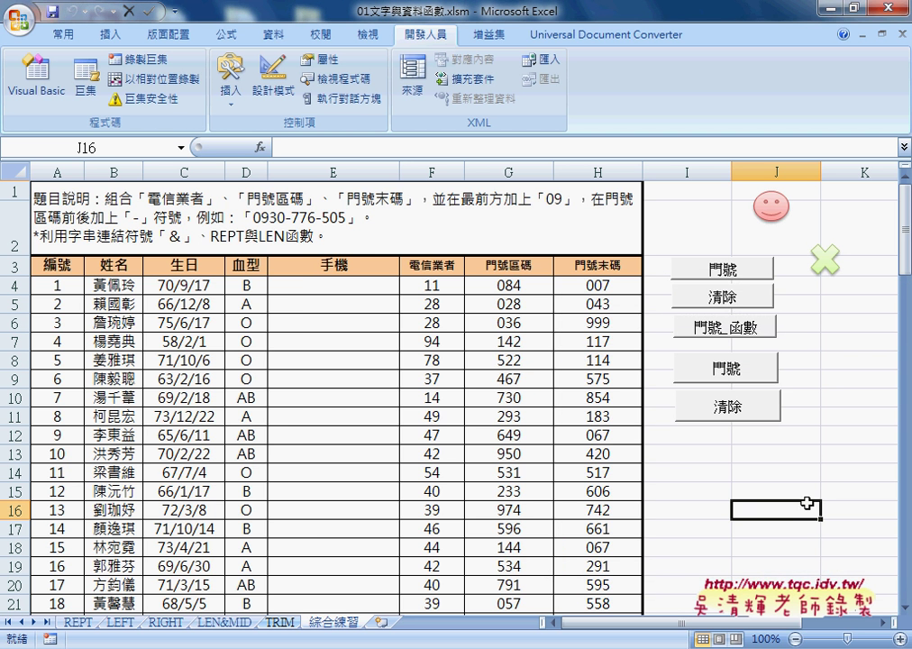
# Step: Run 門號 to fill the 手機 column and 清除 to empty it, then bring up the browser
pyautogui.click(723, 269)
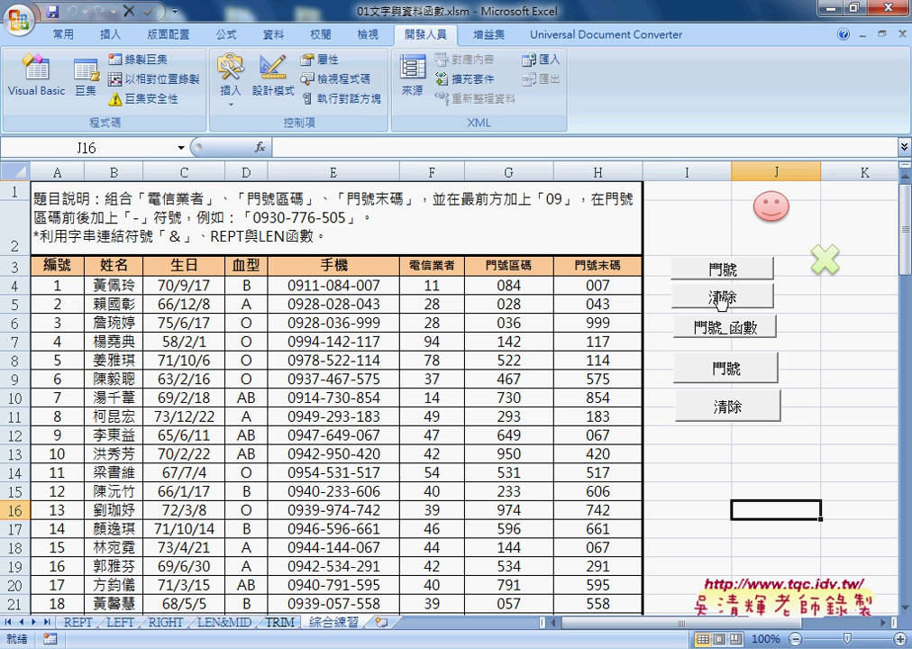
pyautogui.click(721, 299)
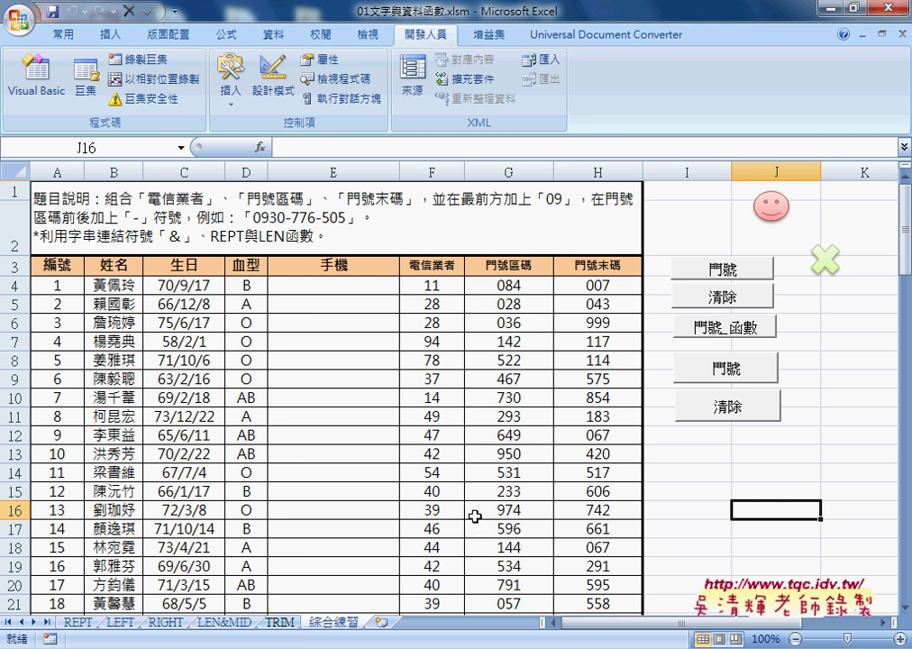
pyautogui.moveTo(189, 648)
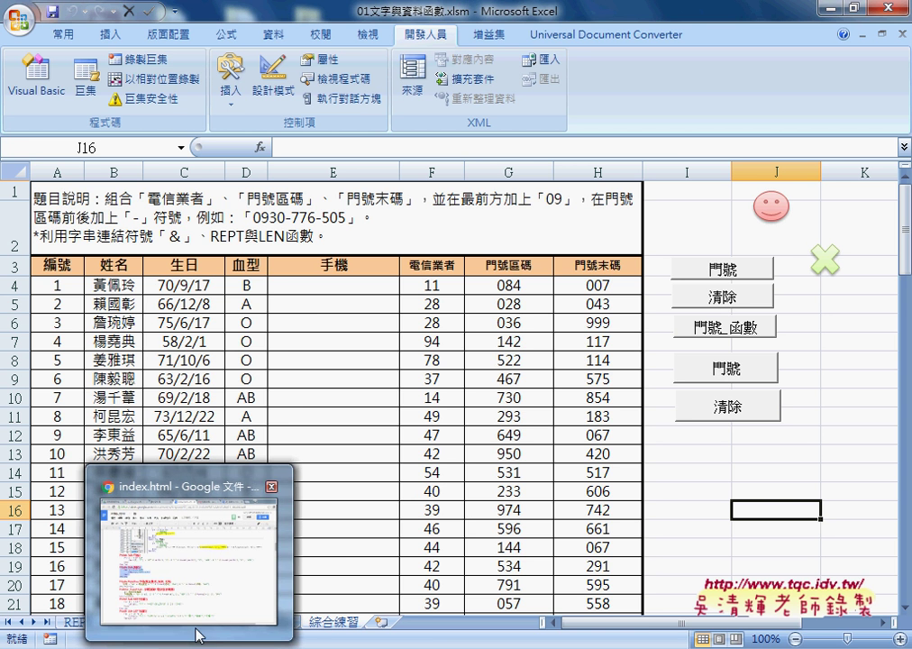
pyautogui.click(164, 504)
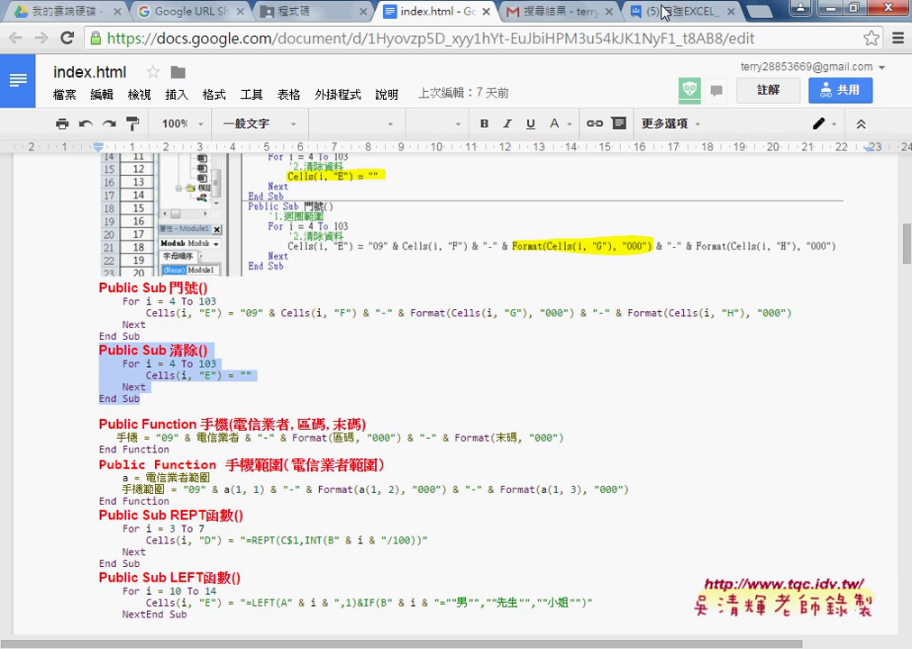
# Step: Open the group's first-session topic and follow its 完整影音 YouTube playlist link
pyautogui.click(664, 11)
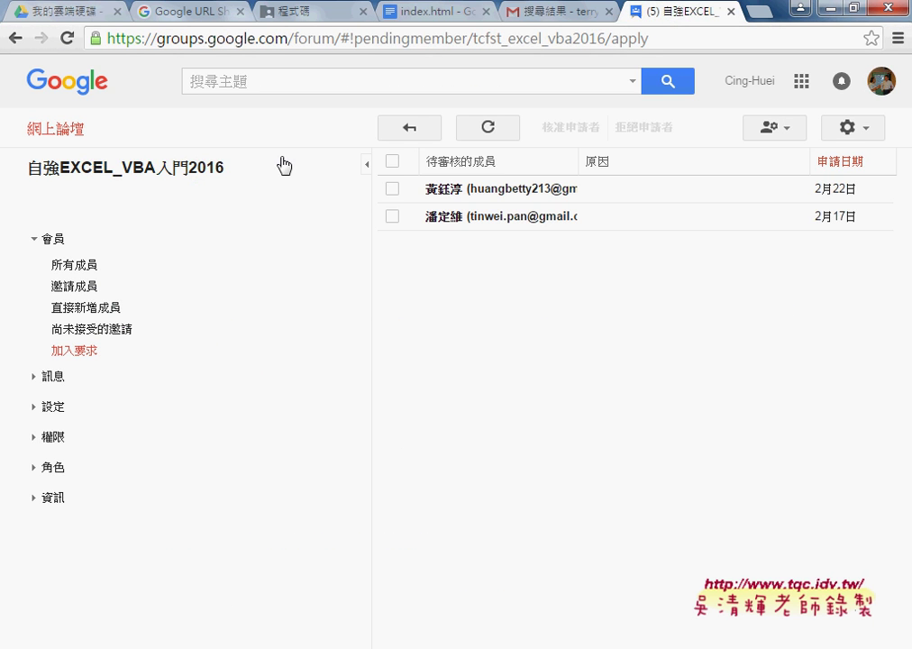
pyautogui.click(194, 171)
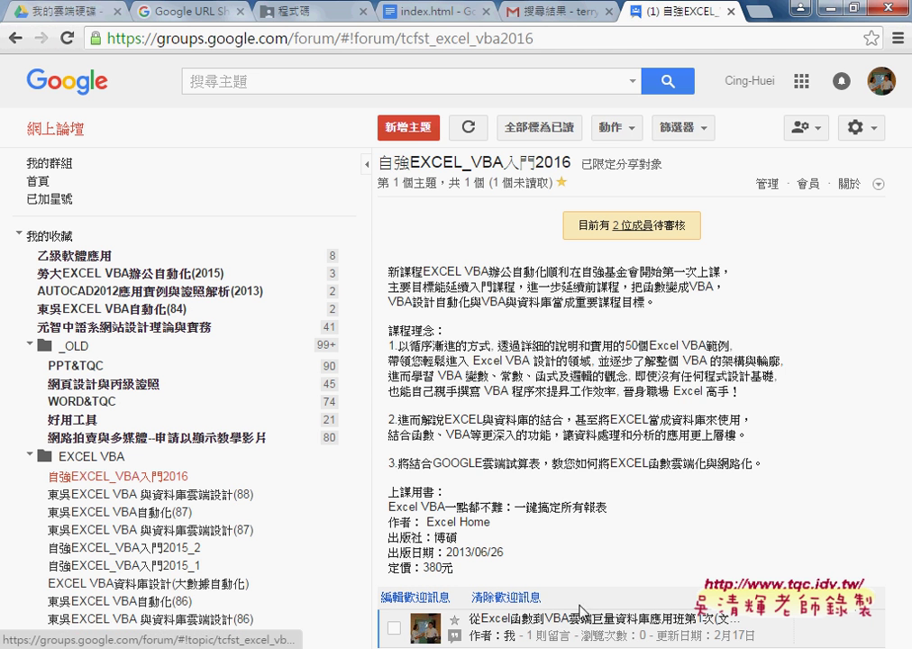
pyautogui.click(624, 620)
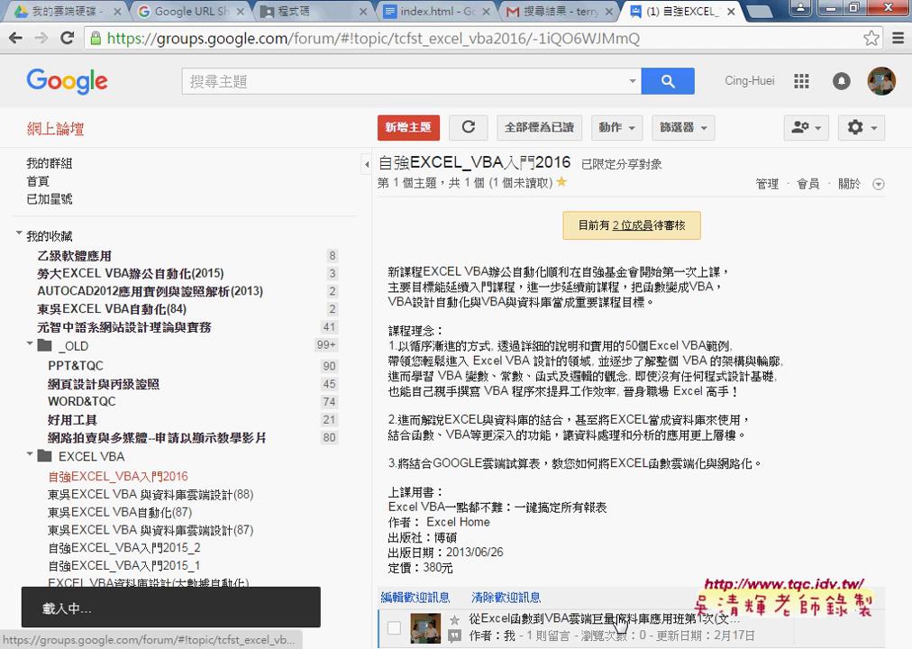
pyautogui.scroll(-1, 667, 431)
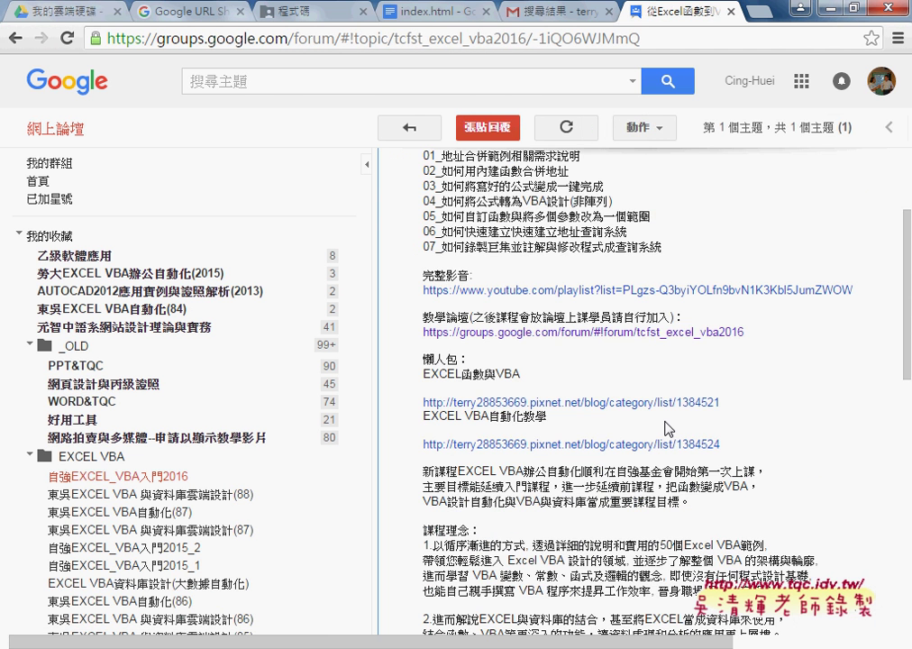
pyautogui.moveTo(424, 273); pyautogui.dragTo(472, 275)
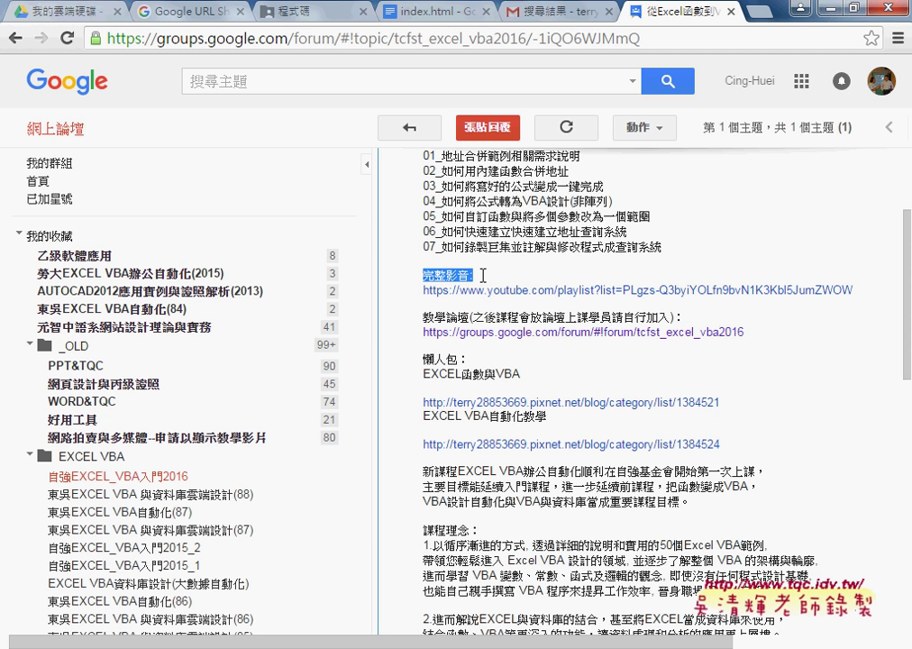
pyautogui.click(523, 290)
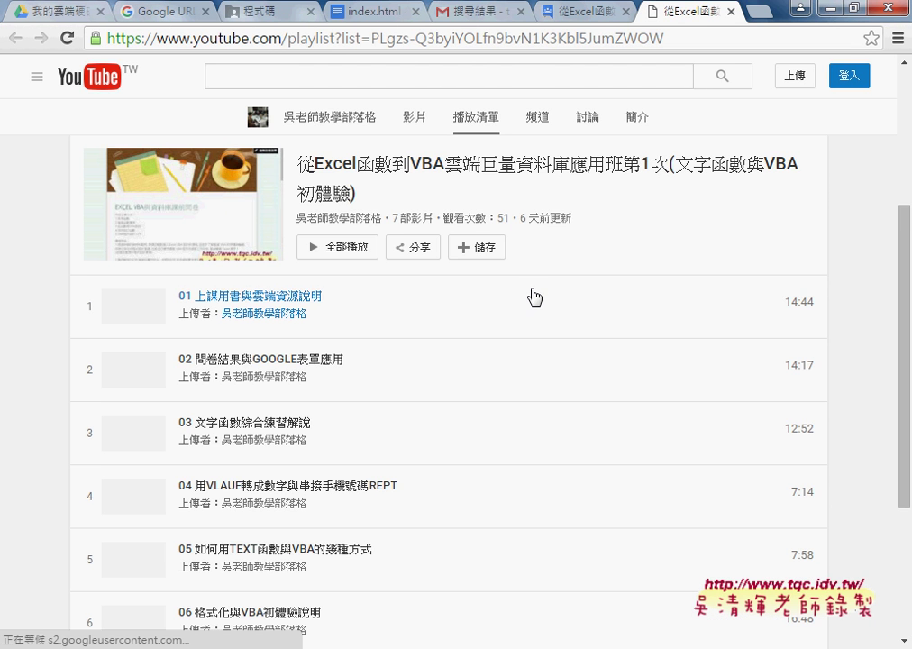
# Step: Highlight the playlist's '6 天前更新' update note and its view count of 51
pyautogui.scroll(-3, 525, 320)
pyautogui.scroll(1, 528, 319)
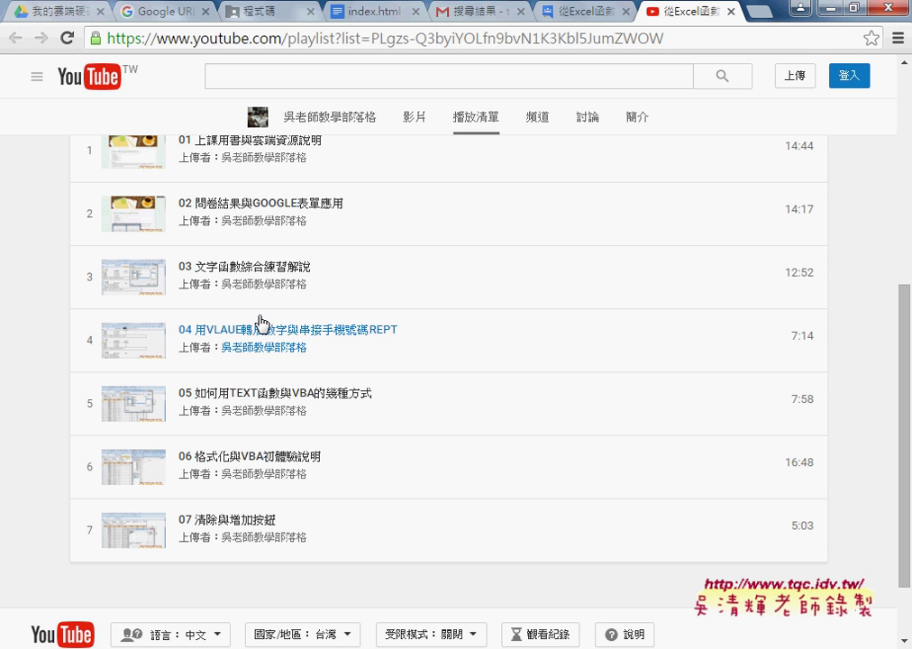
pyautogui.scroll(2, 260, 321)
pyautogui.scroll(1, 262, 321)
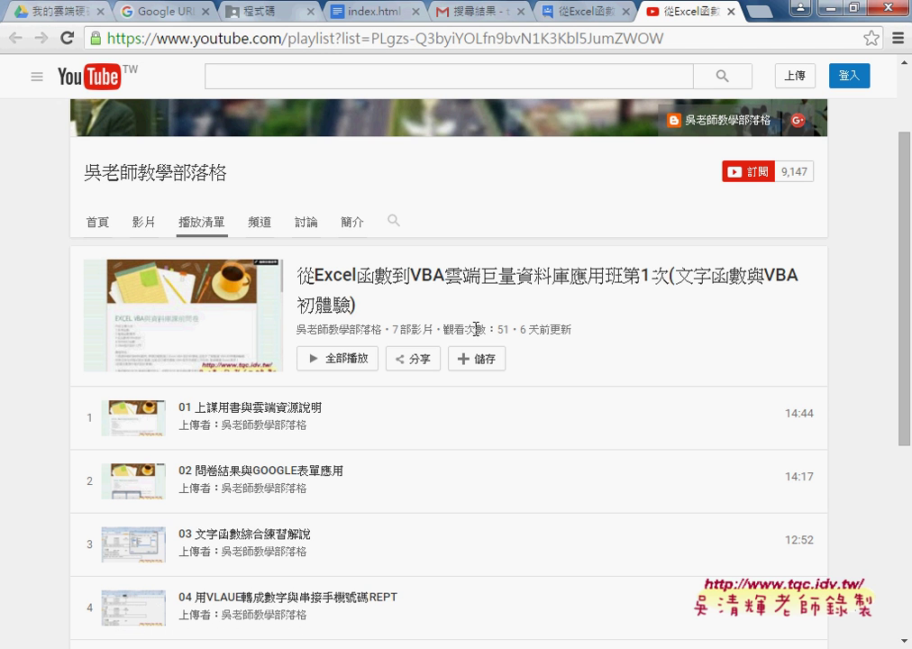
pyautogui.moveTo(520, 330); pyautogui.dragTo(579, 339)
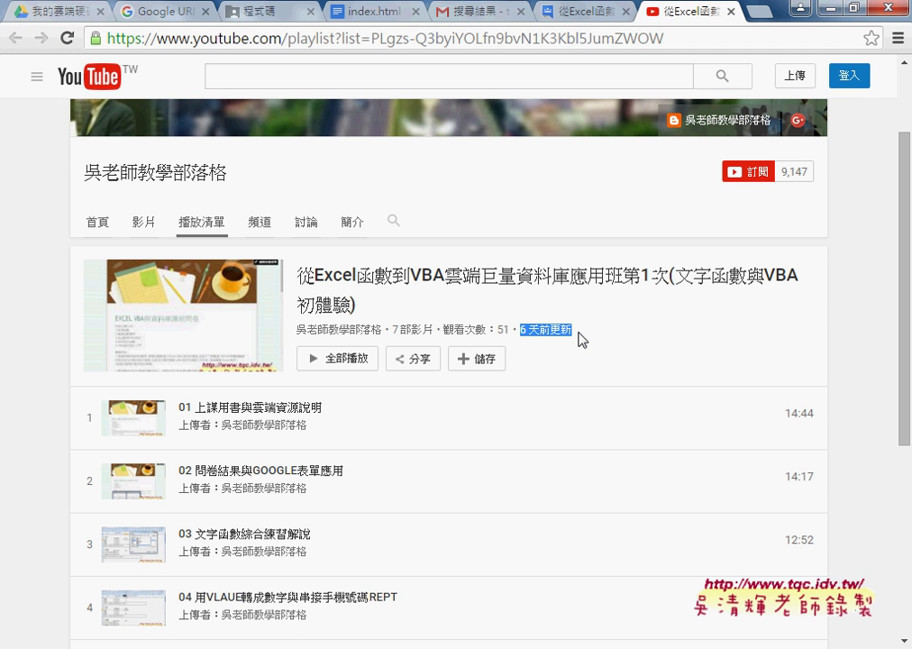
pyautogui.moveTo(442, 330); pyautogui.dragTo(512, 330)
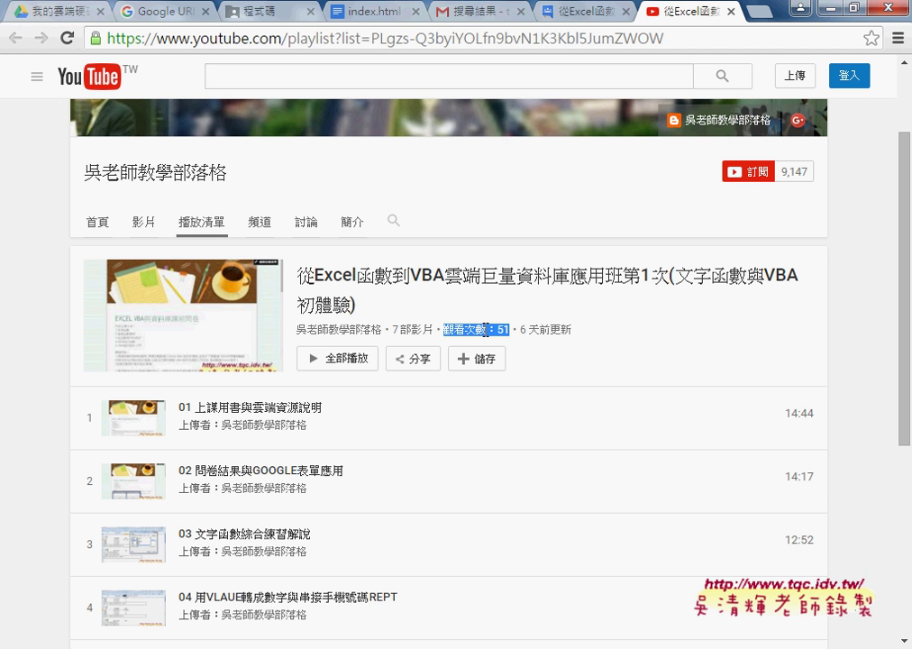
# Step: Highlight the forum link in the course post, then open the '2 位成員待審核' pending members list
pyautogui.click(578, 13)
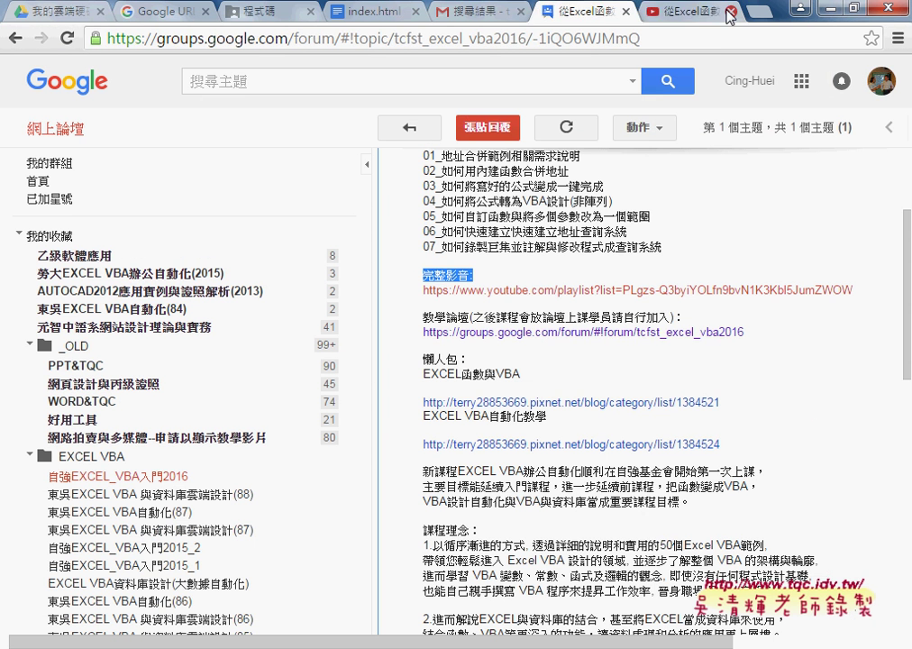
pyautogui.moveTo(424, 317)
pyautogui.mouseDown()
pyautogui.moveTo(667, 317)
pyautogui.moveTo(766, 342)
pyautogui.mouseUp()
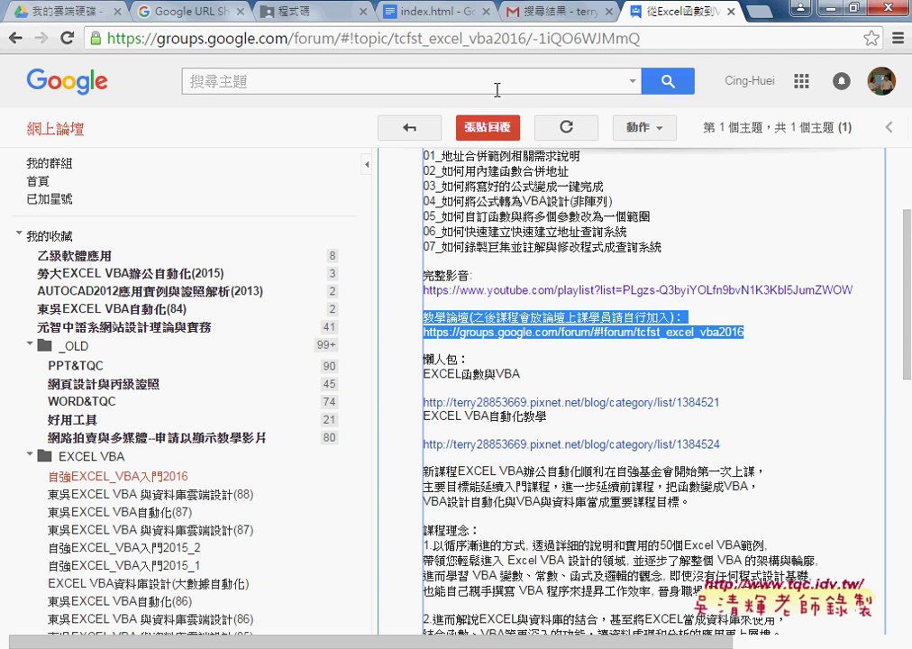
pyautogui.click(16, 38)
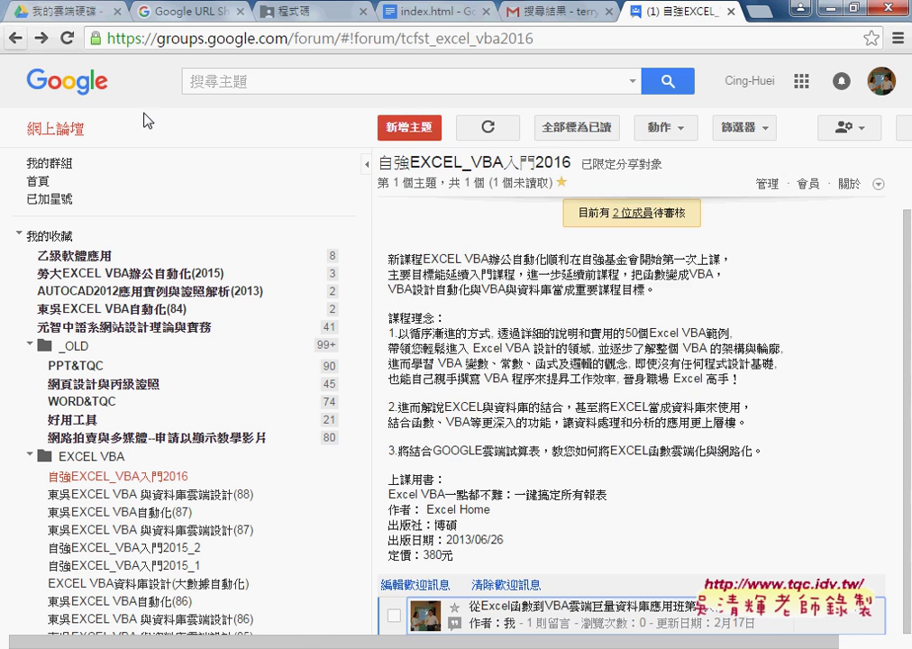
pyautogui.click(636, 216)
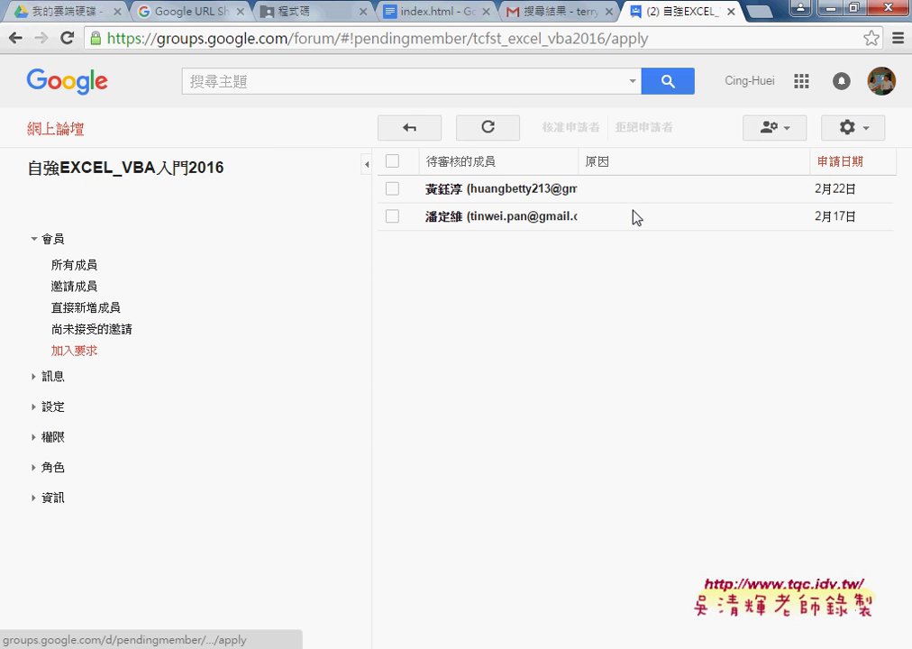
# Step: Approve only the first applicant's join request, then minimize Chrome and select cell E4 in Excel
pyautogui.click(393, 188)
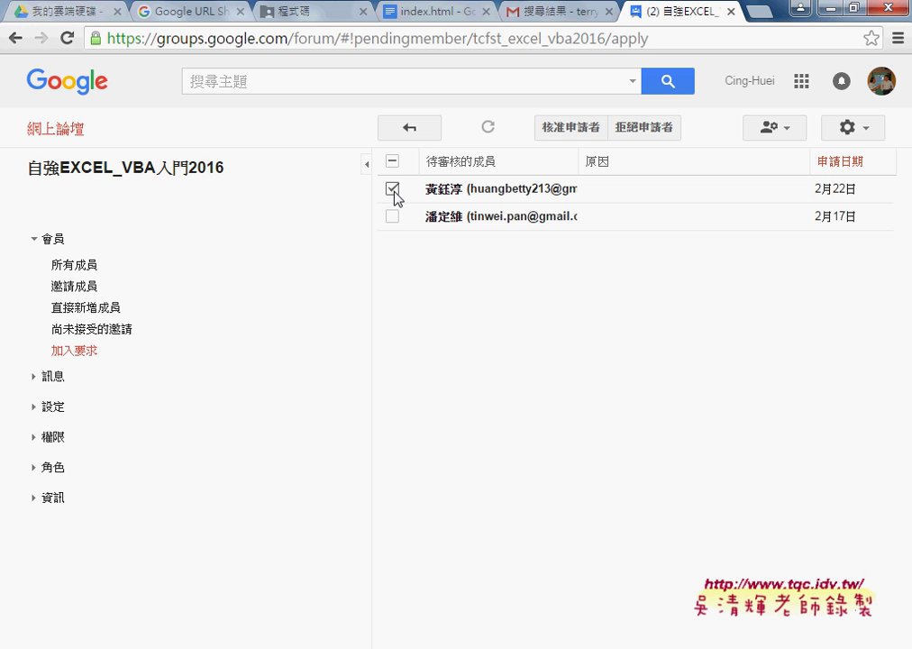
pyautogui.click(392, 216)
pyautogui.click(395, 216)
pyautogui.click(554, 137)
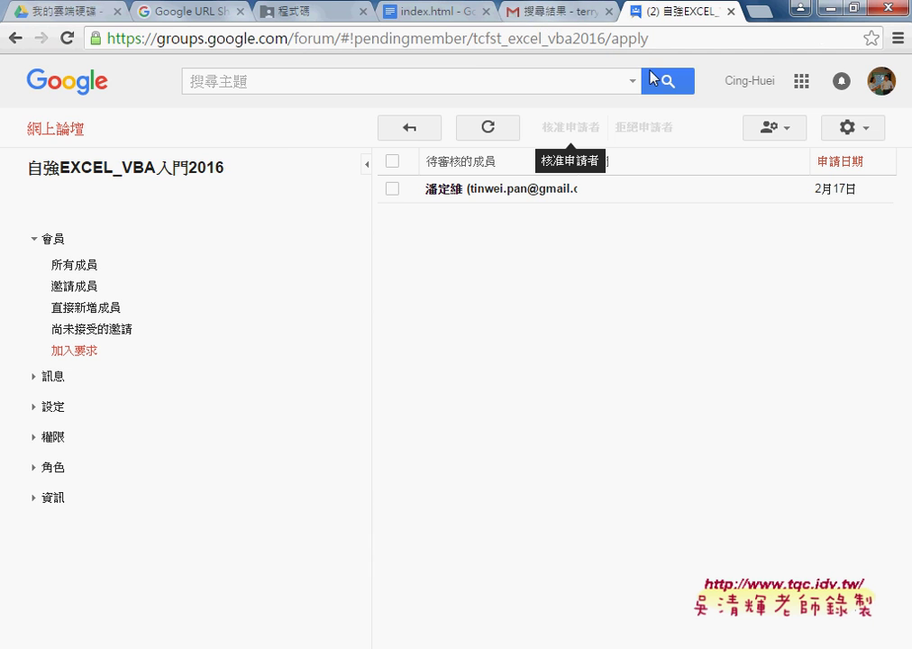
pyautogui.click(830, 16)
pyautogui.click(311, 289)
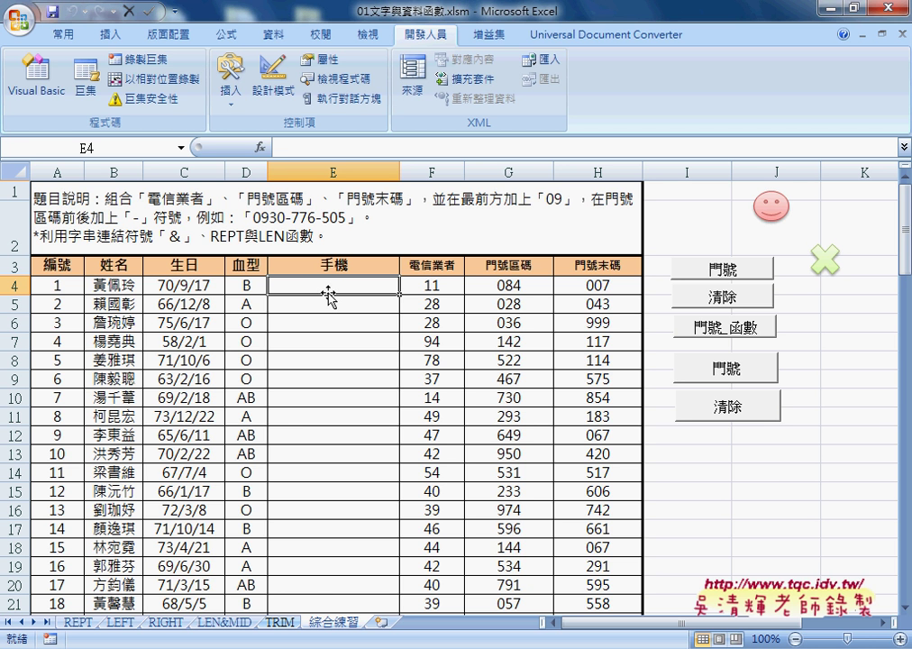
pyautogui.click(261, 147)
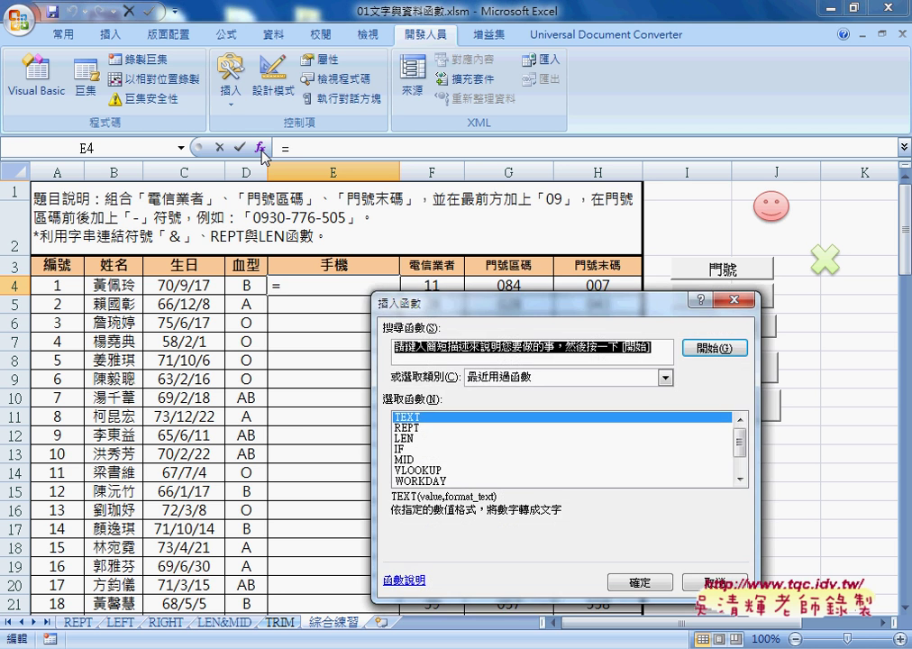
pyautogui.moveTo(454, 300); pyautogui.dragTo(410, 103)
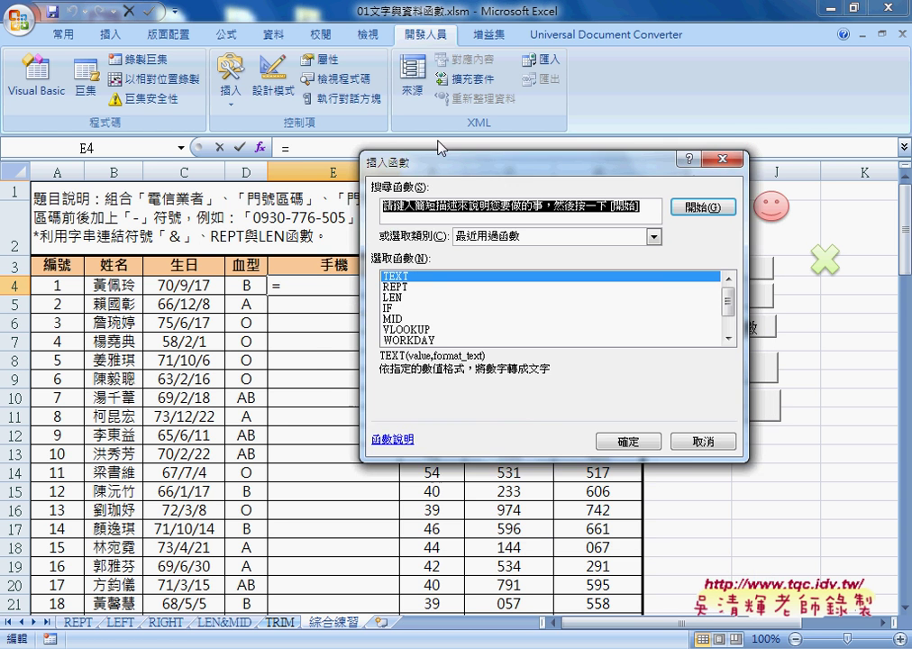
pyautogui.click(471, 187)
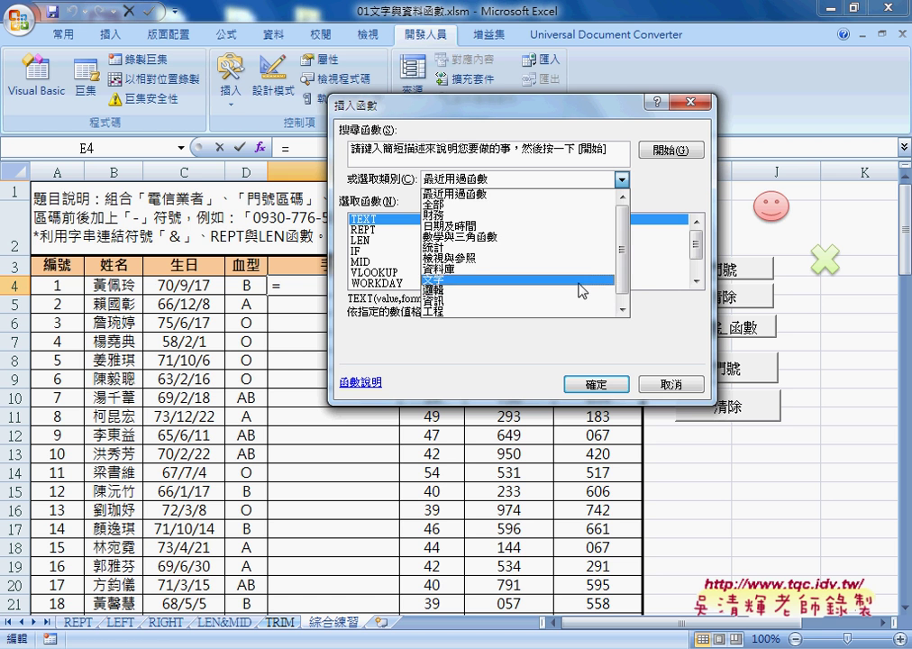
pyautogui.moveTo(621, 291); pyautogui.dragTo(625, 241)
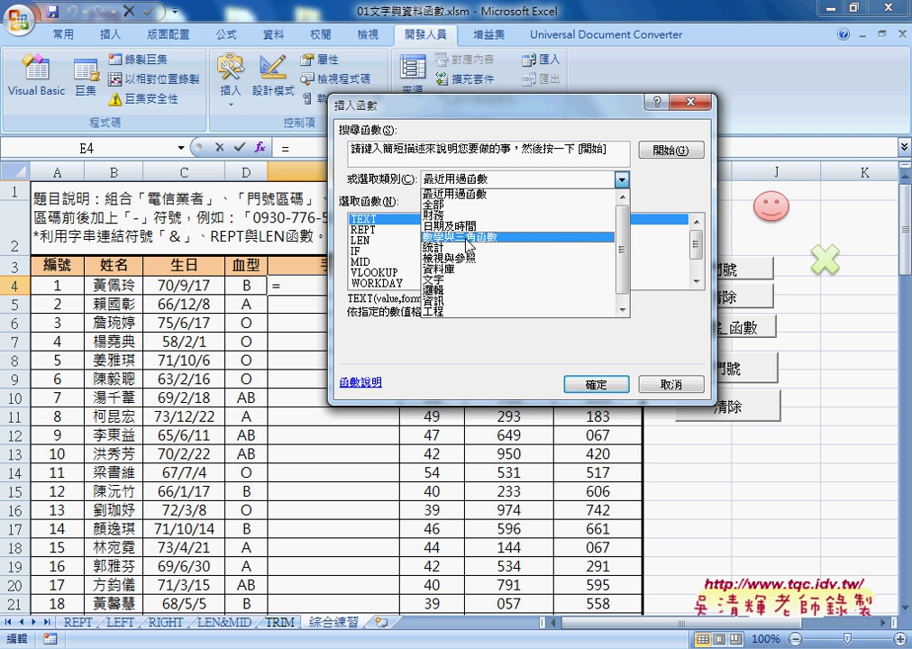
pyautogui.scroll(-1, 466, 243)
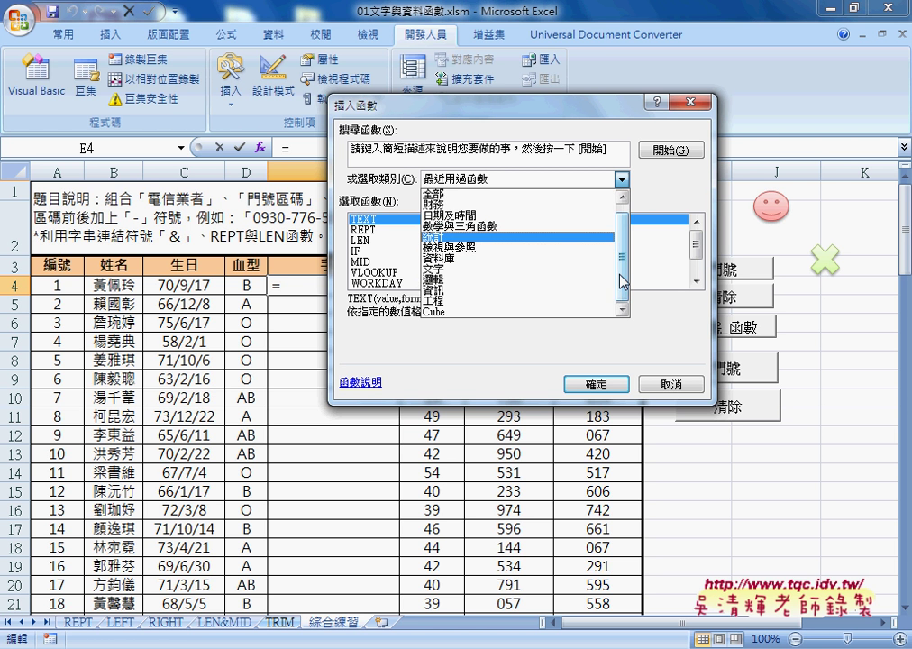
pyautogui.click(559, 124)
pyautogui.moveTo(564, 112); pyautogui.dragTo(730, 82)
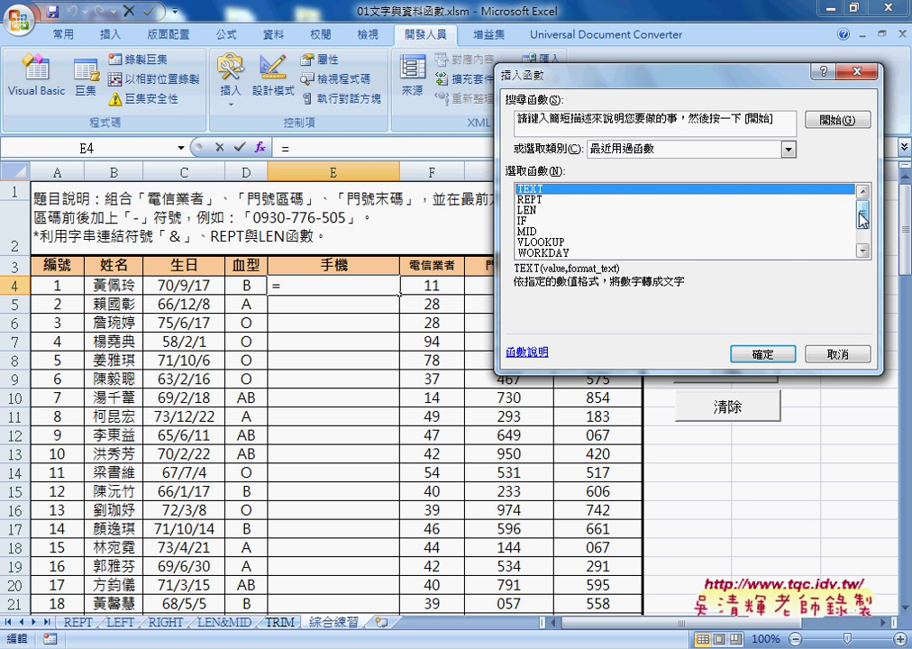
pyautogui.moveTo(862, 218); pyautogui.dragTo(862, 228)
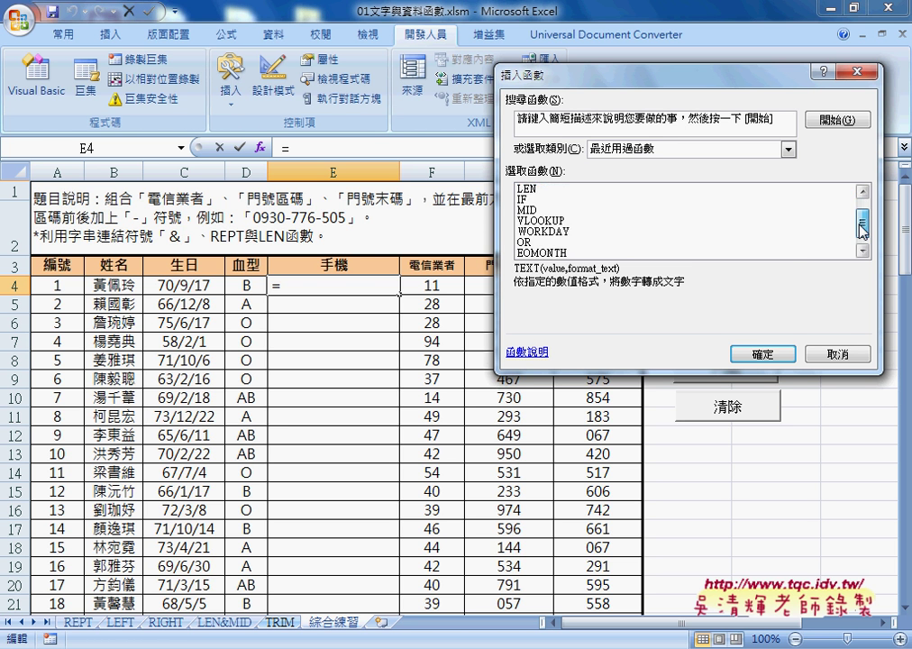
pyautogui.click(651, 148)
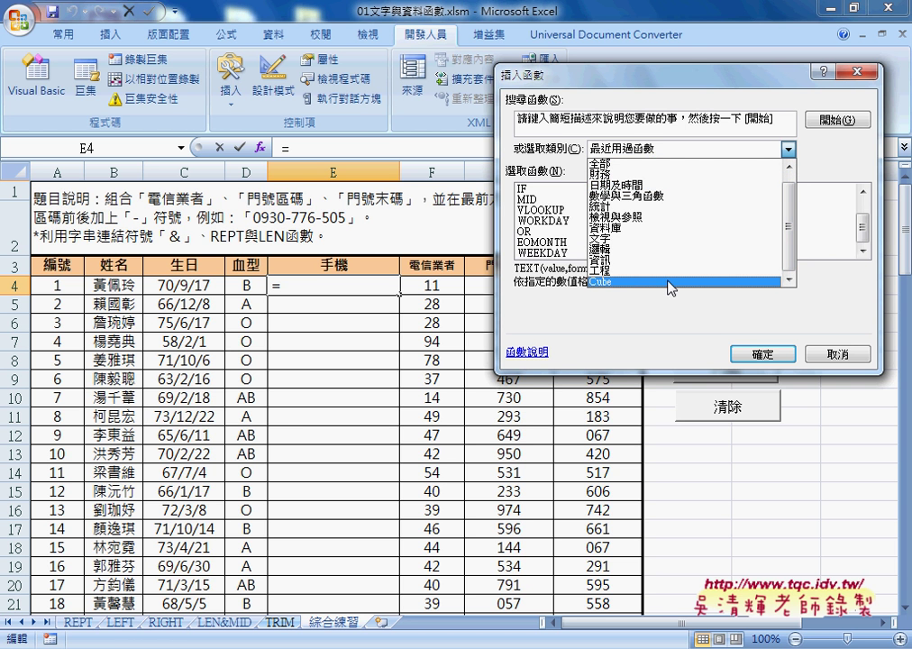
pyautogui.click(825, 355)
pyautogui.click(825, 354)
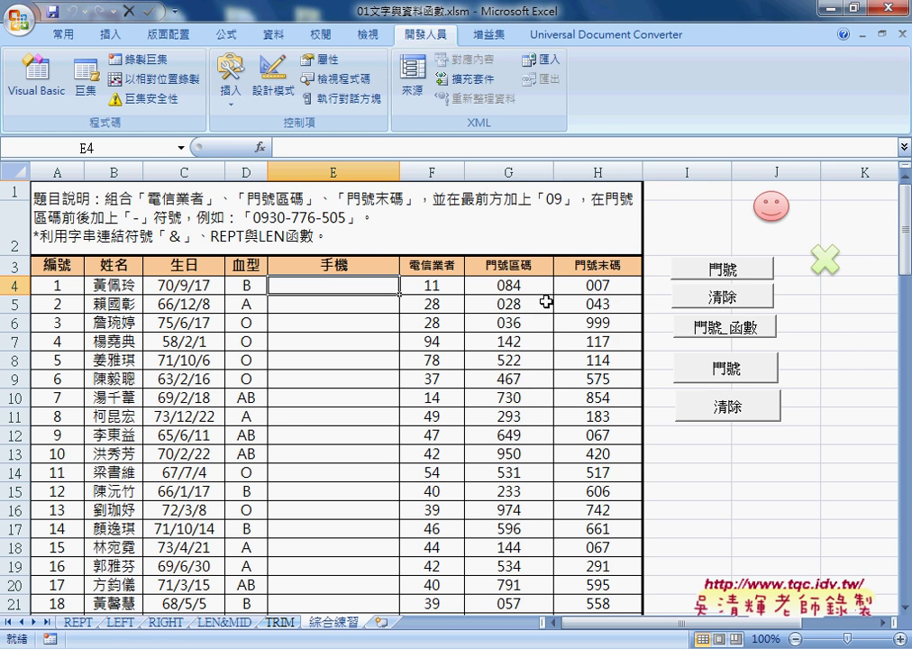
pyautogui.click(433, 283)
pyautogui.click(492, 286)
pyautogui.click(590, 285)
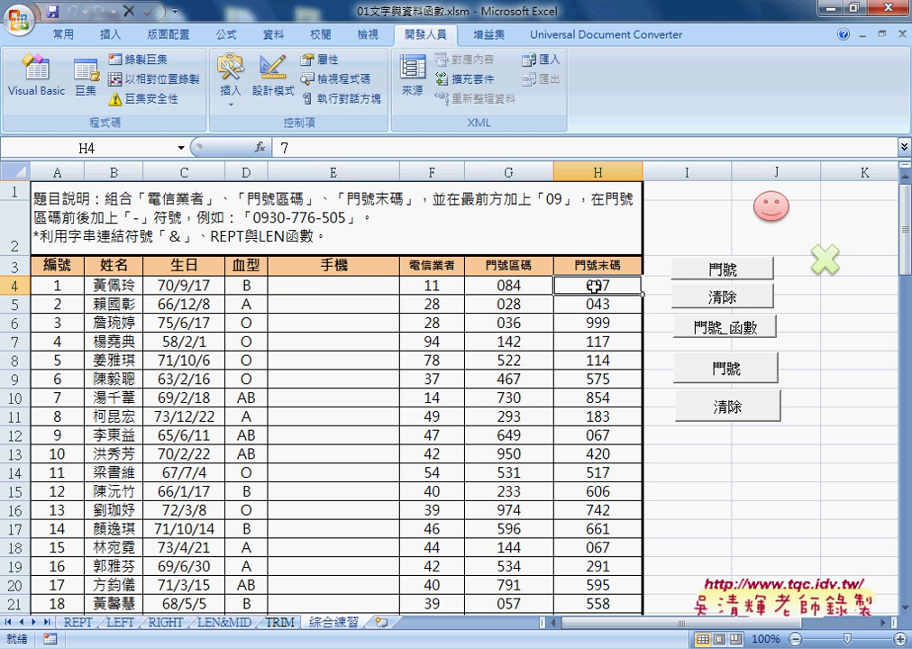
pyautogui.click(326, 286)
pyautogui.moveTo(433, 287); pyautogui.dragTo(594, 292)
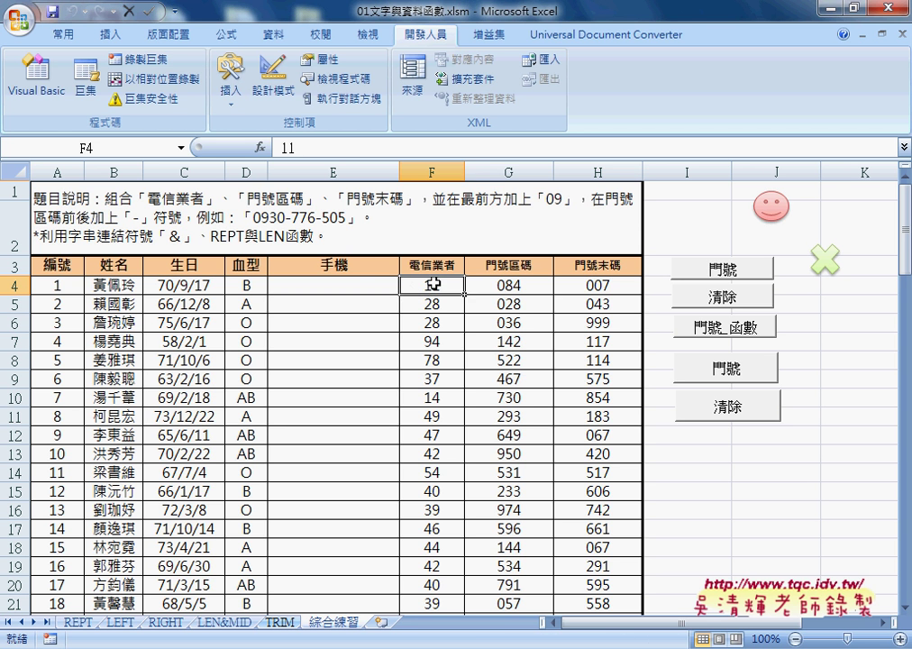
pyautogui.click(357, 289)
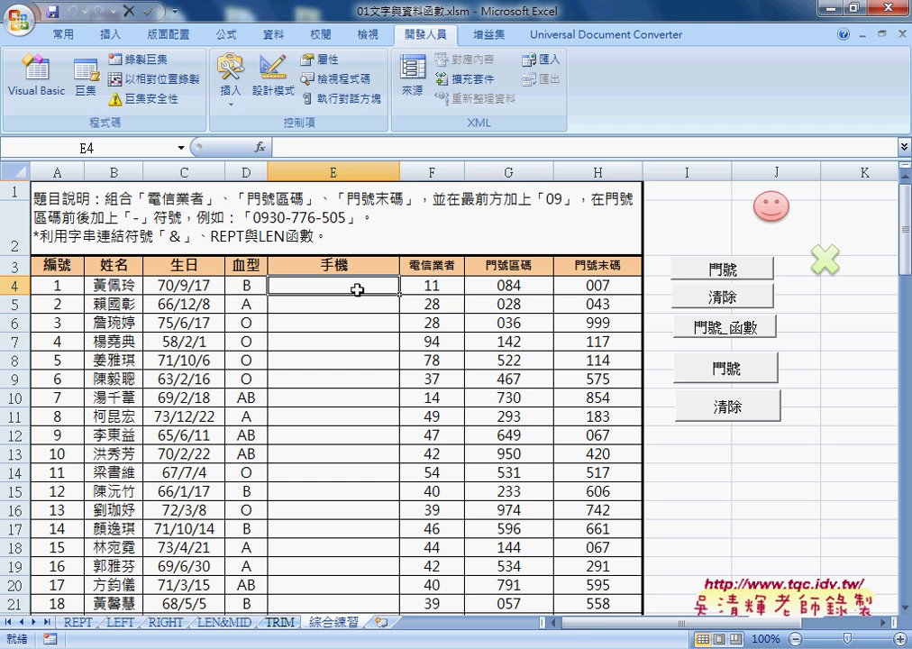